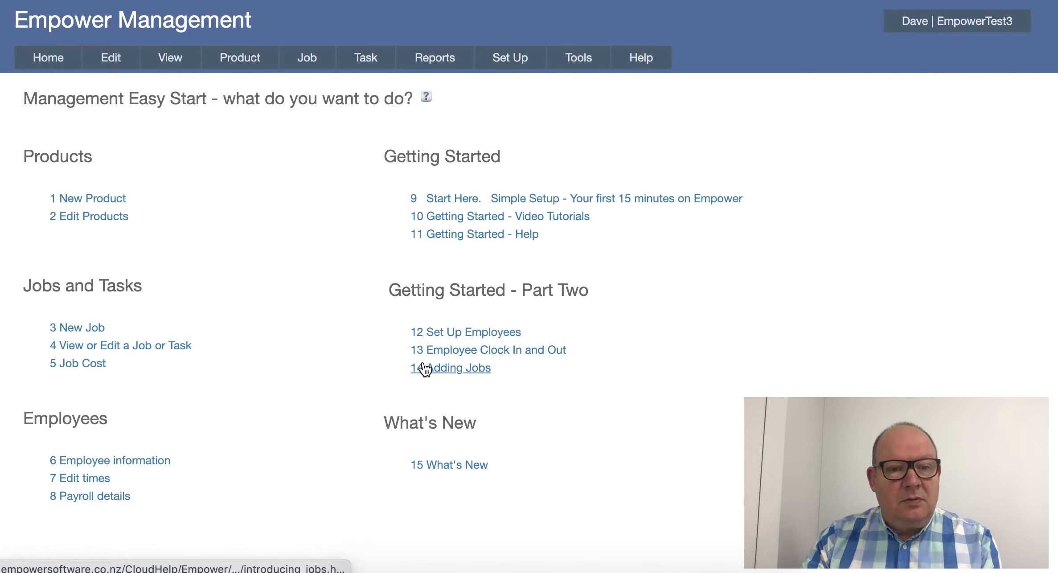
Search the jobs for "job" and open Job One for editing
mouse_move(311, 62)
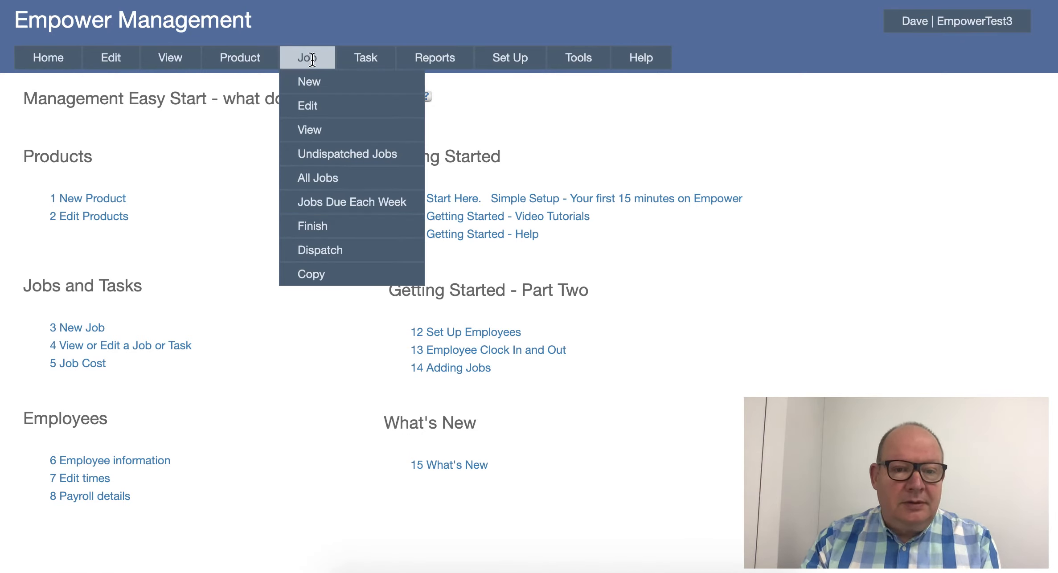
left_click(314, 110)
left_click(147, 169)
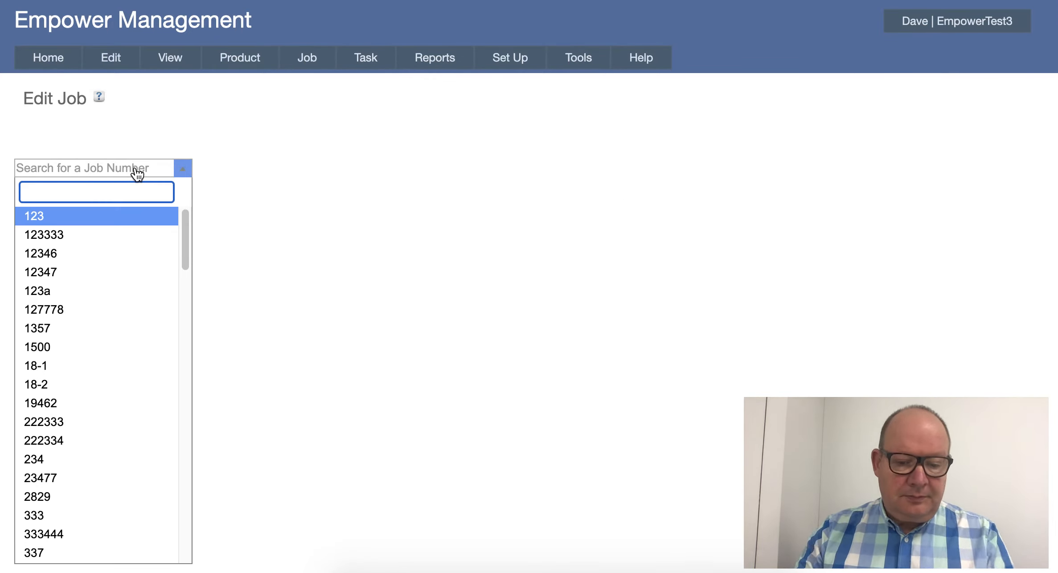
type("job")
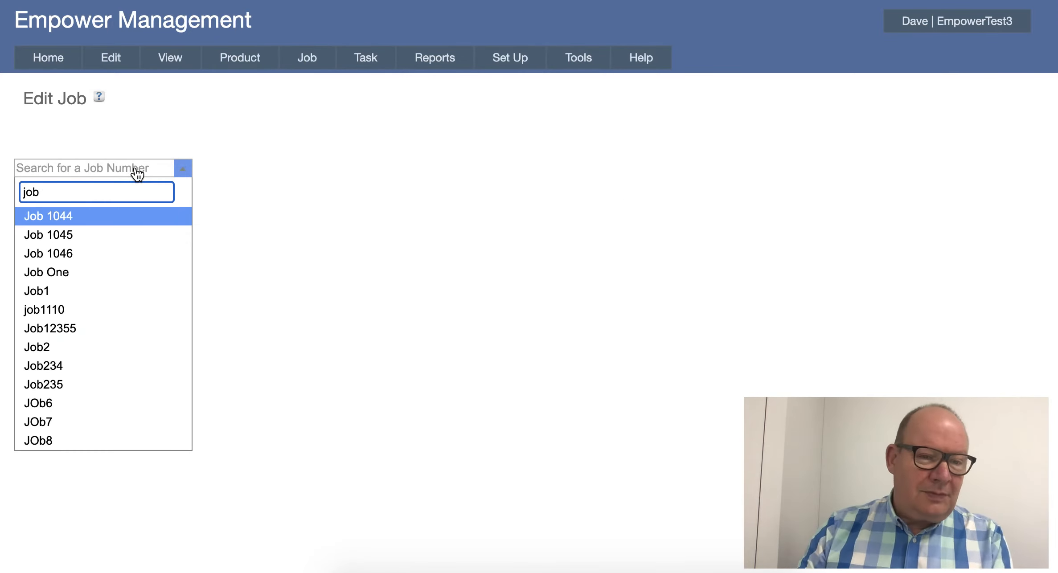
left_click(70, 273)
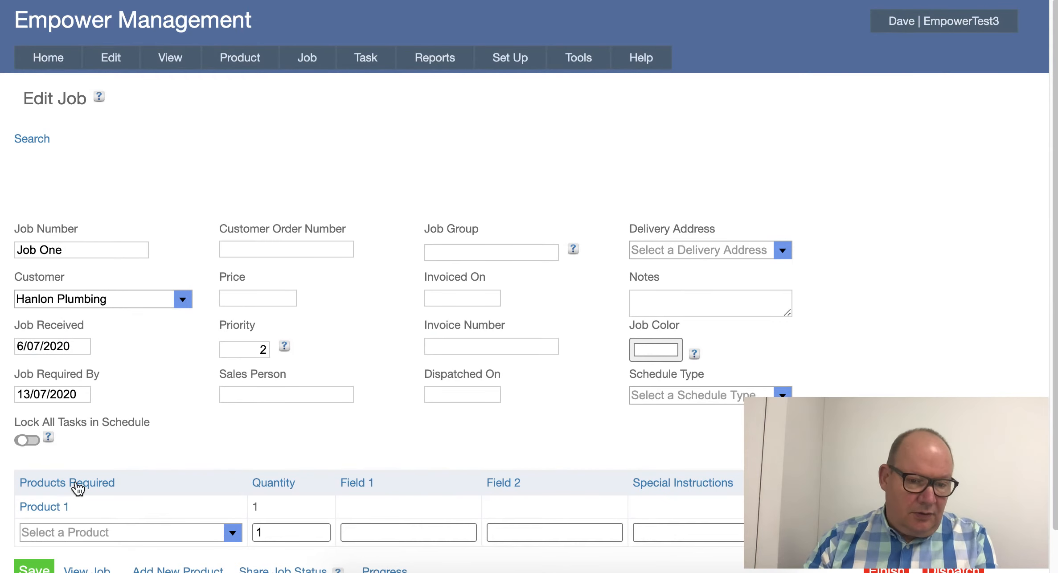
Open Product 1 from the job's required products and review its processes, Step 1 to Step 4
left_click_drag(69, 504, 30, 506)
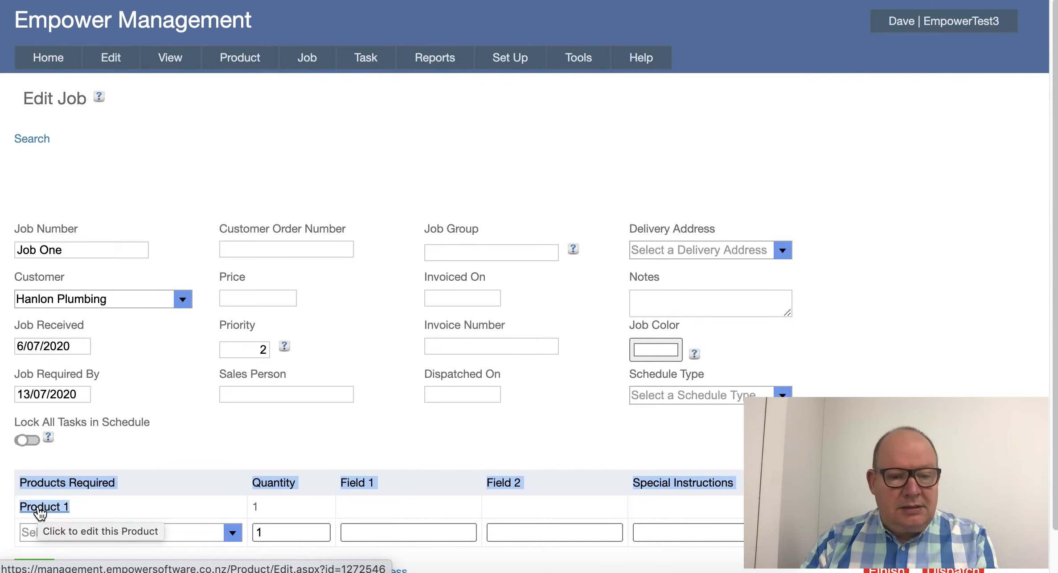
left_click(40, 508)
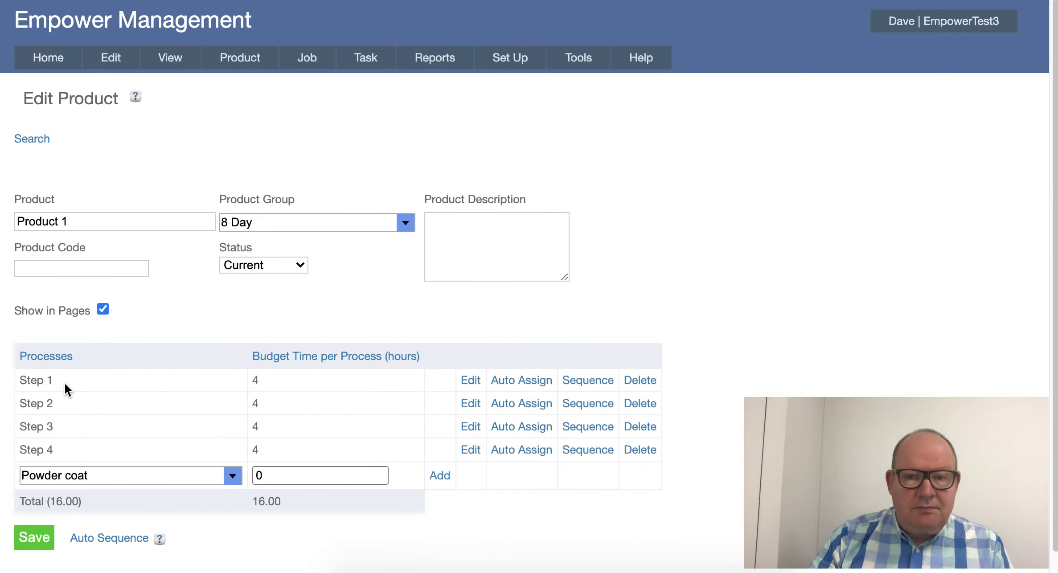
left_click_drag(57, 401, 21, 401)
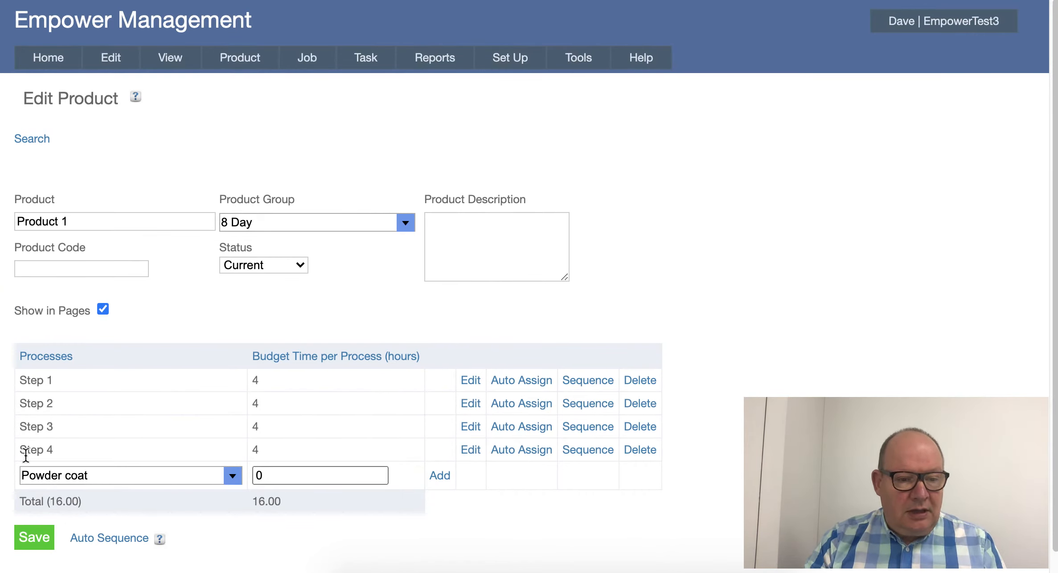
mouse_move(19, 447)
left_mouse_down()
mouse_move(27, 451)
mouse_move(13, 431)
left_mouse_up()
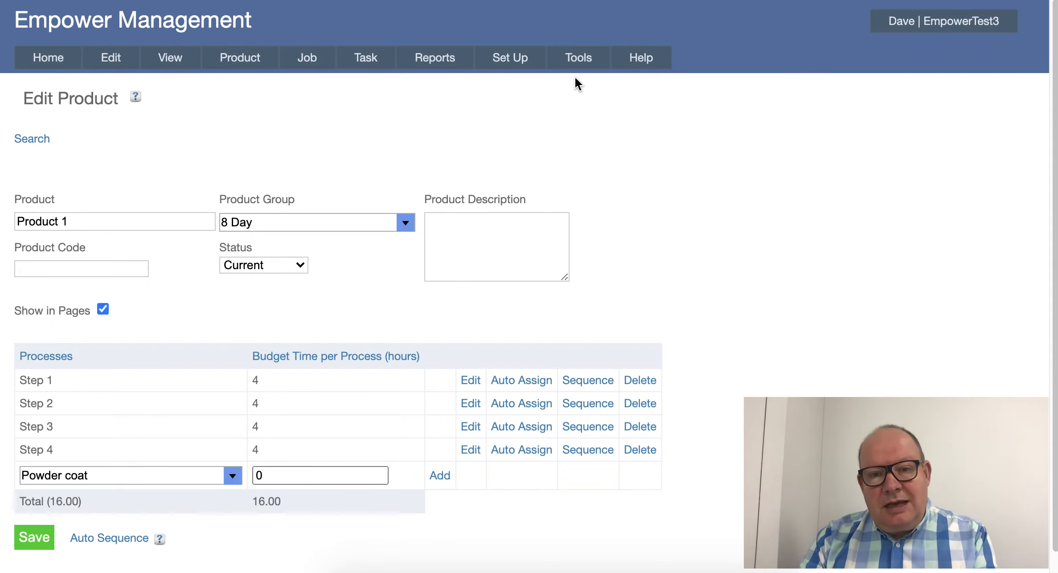
Turn on forward scheduling as the default in the scheduling settings and save
mouse_move(577, 62)
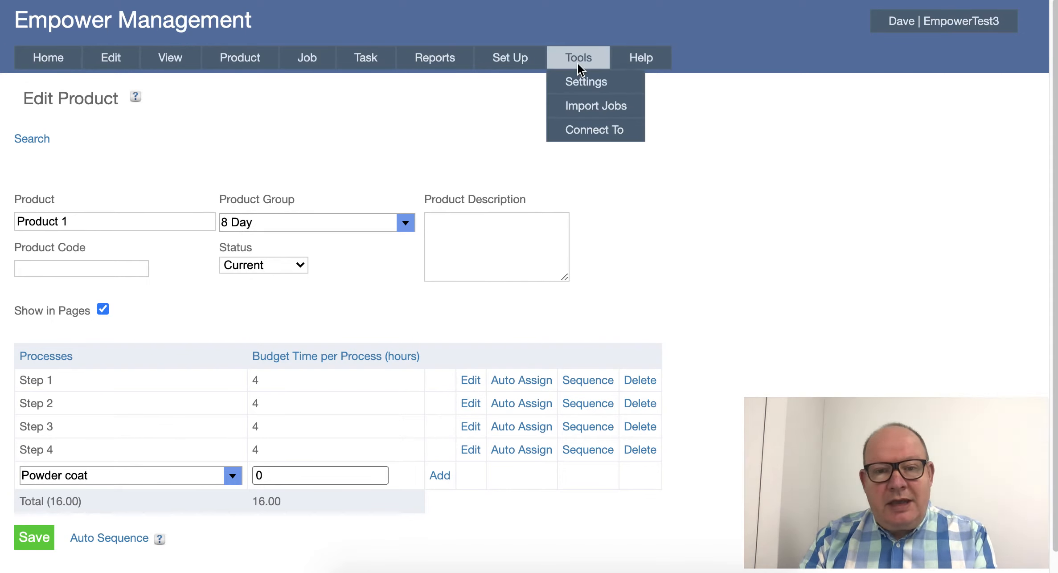
left_click(584, 88)
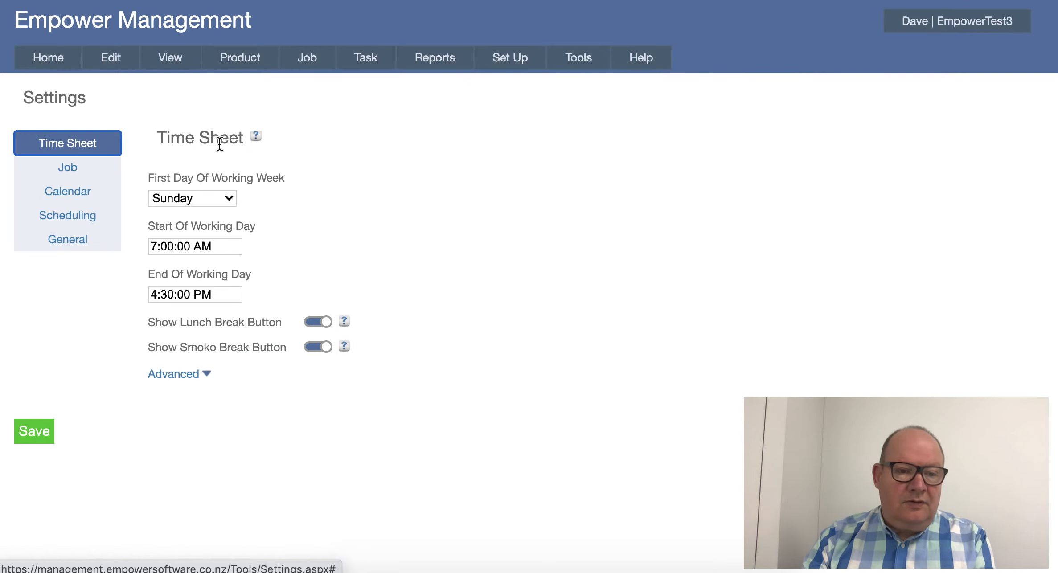
left_click(52, 219)
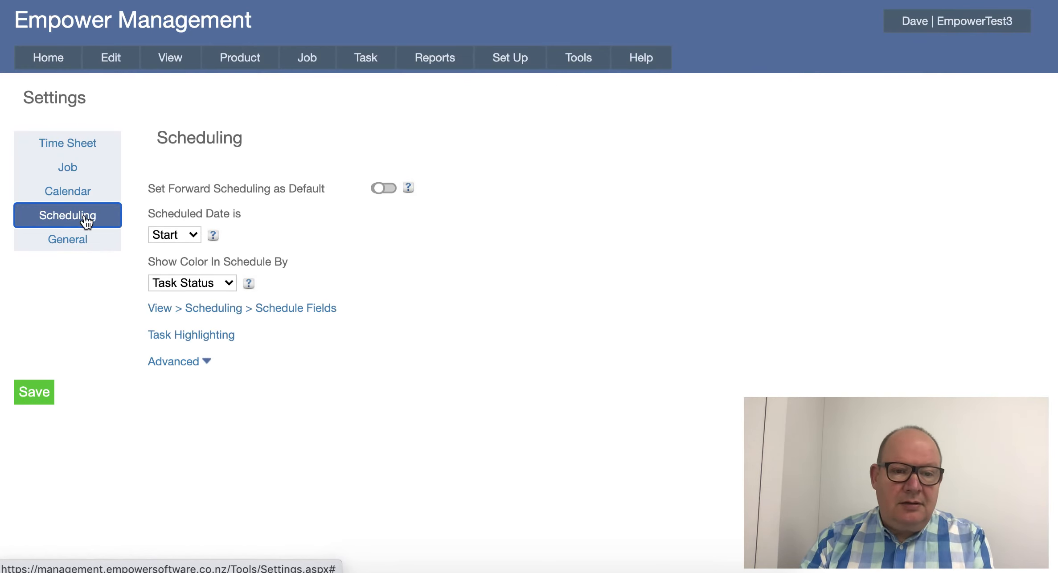
left_click_drag(168, 188, 269, 191)
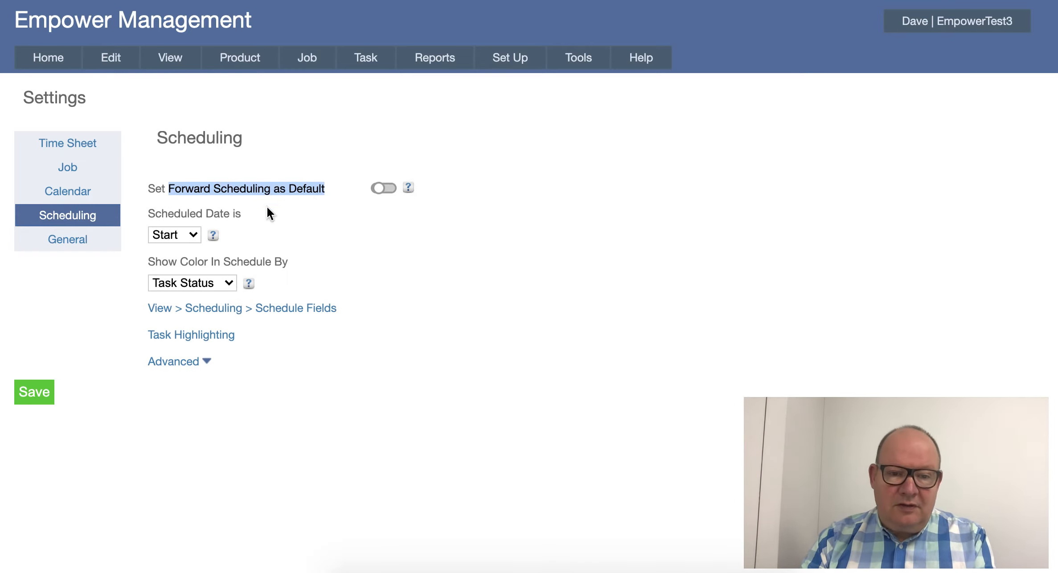
left_click(384, 190)
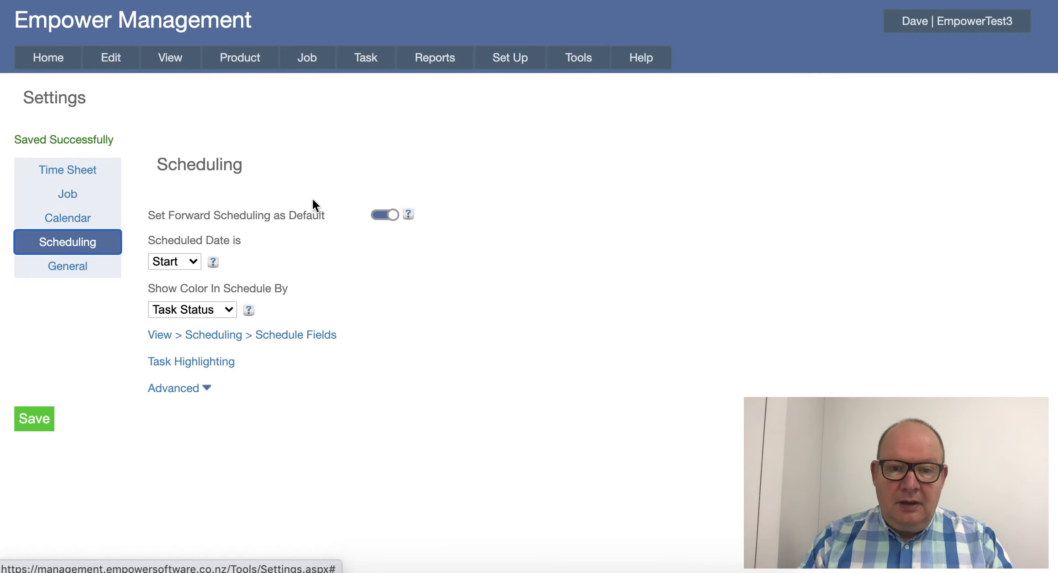
Go to the schedules in the advanced scheduling setup and start a new forward schedule
mouse_move(501, 64)
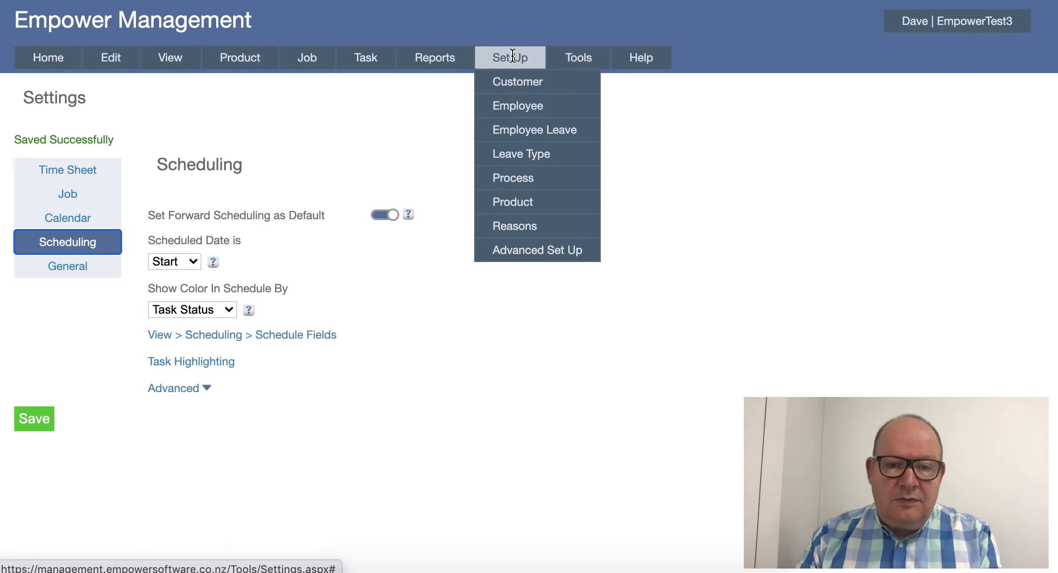
mouse_move(518, 255)
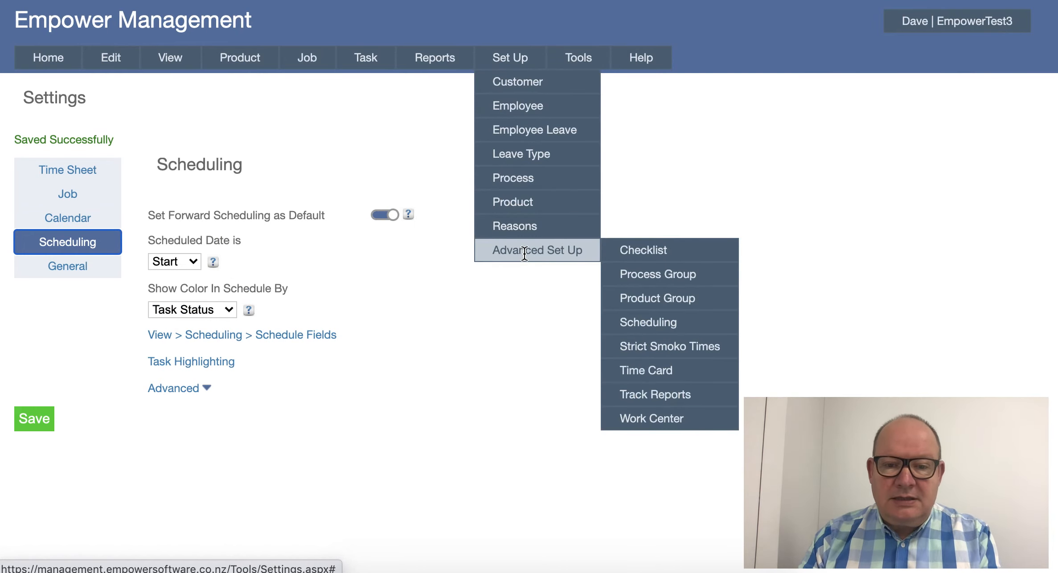
mouse_move(648, 320)
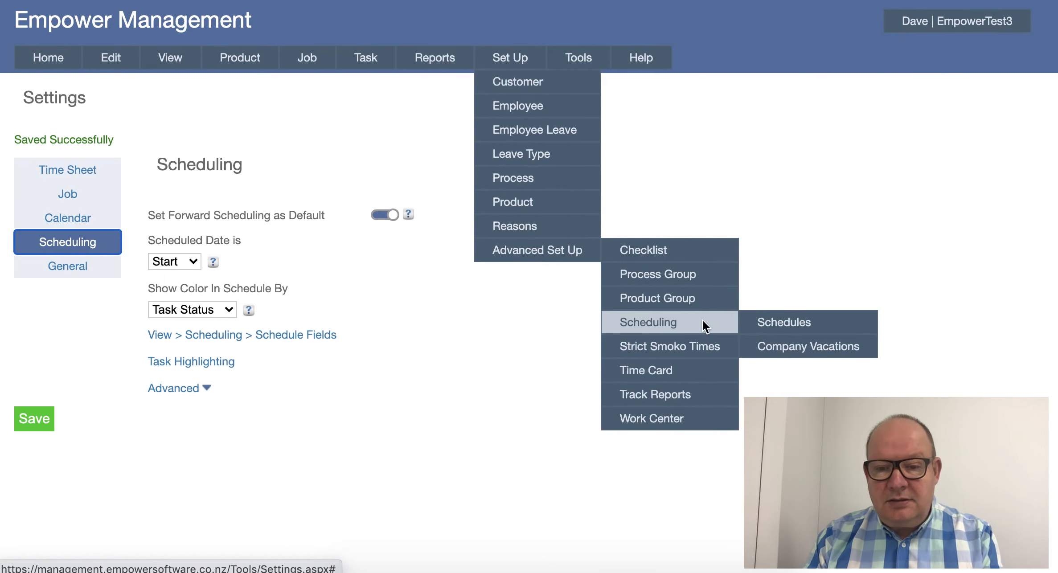
left_click(774, 323)
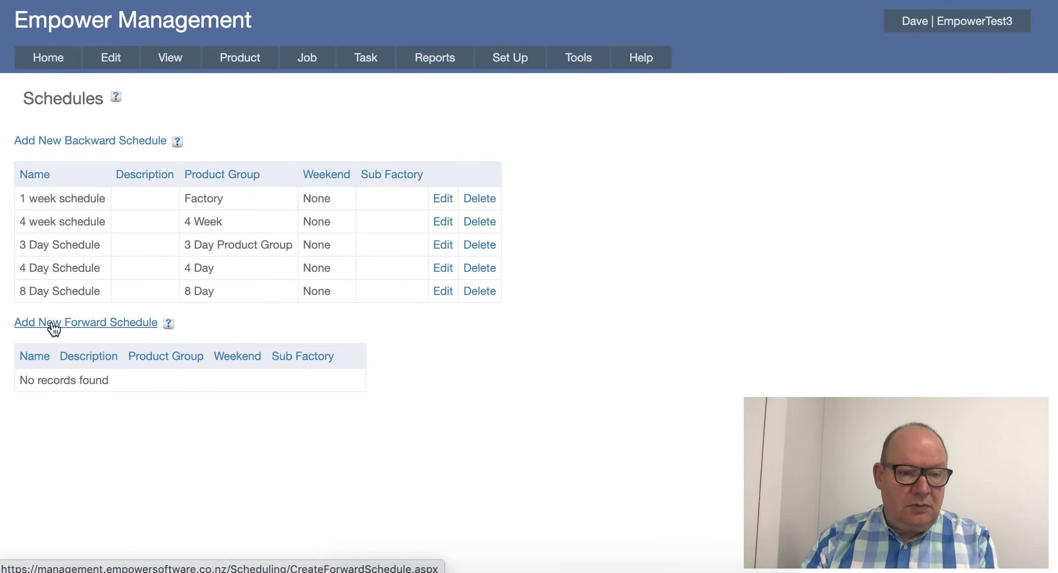
left_click(54, 329)
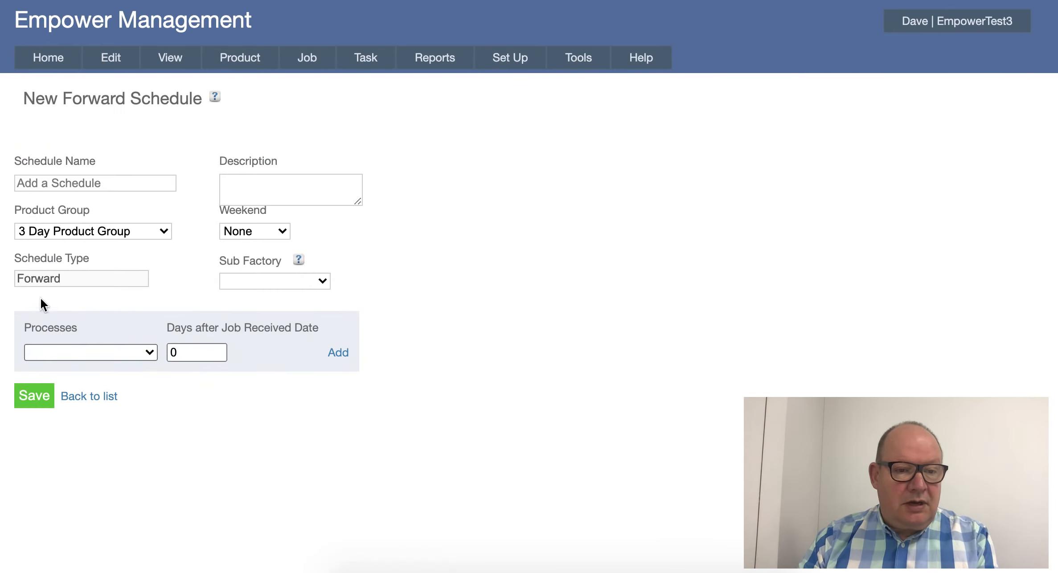
Name the schedule "8 Day Forward Schedule" and assign it to the 8 Day product group
left_click(35, 183)
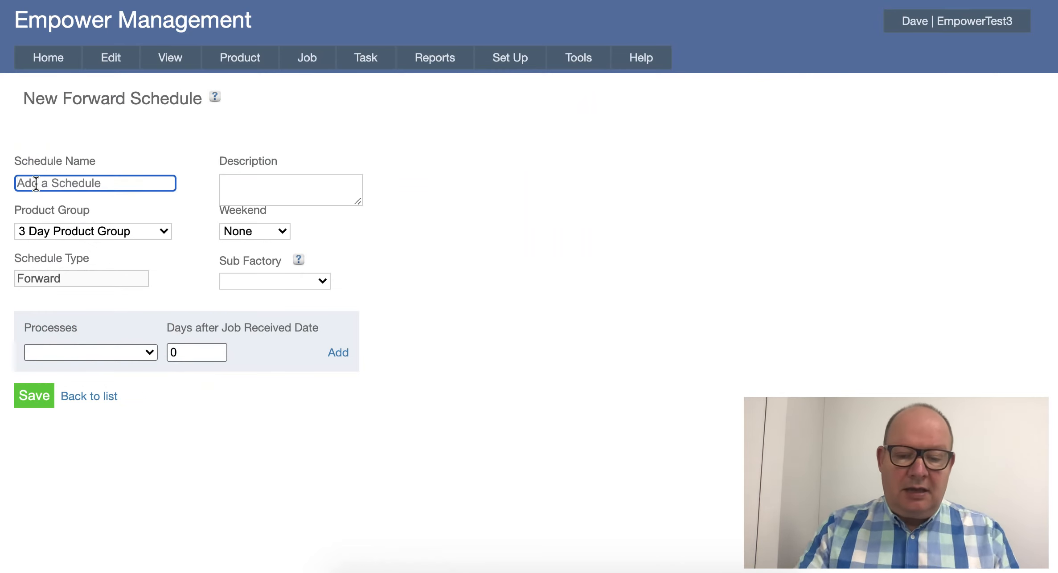
type("8 Day")
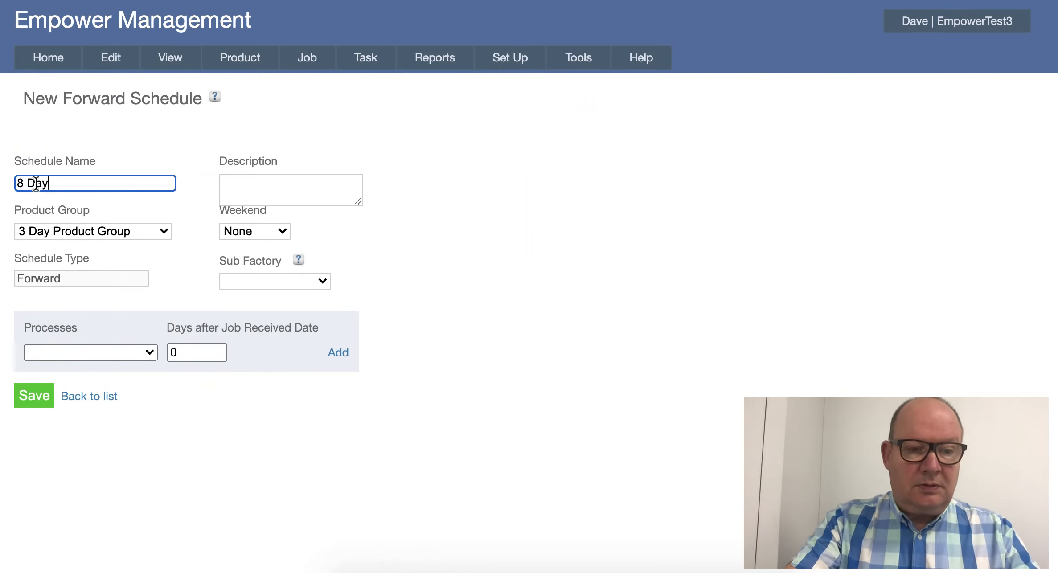
type(" Forw")
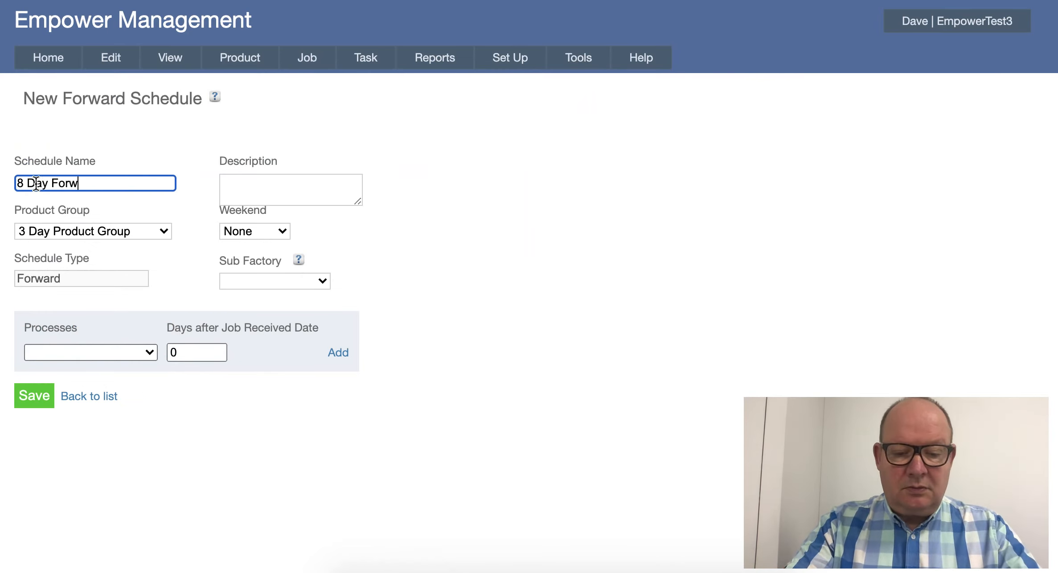
type("ard Sch")
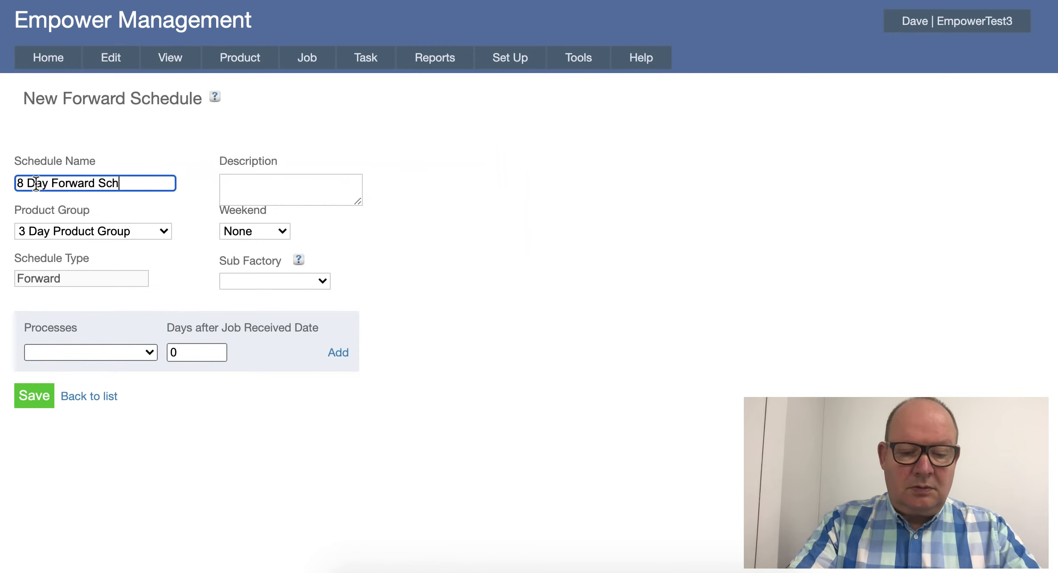
type("edule")
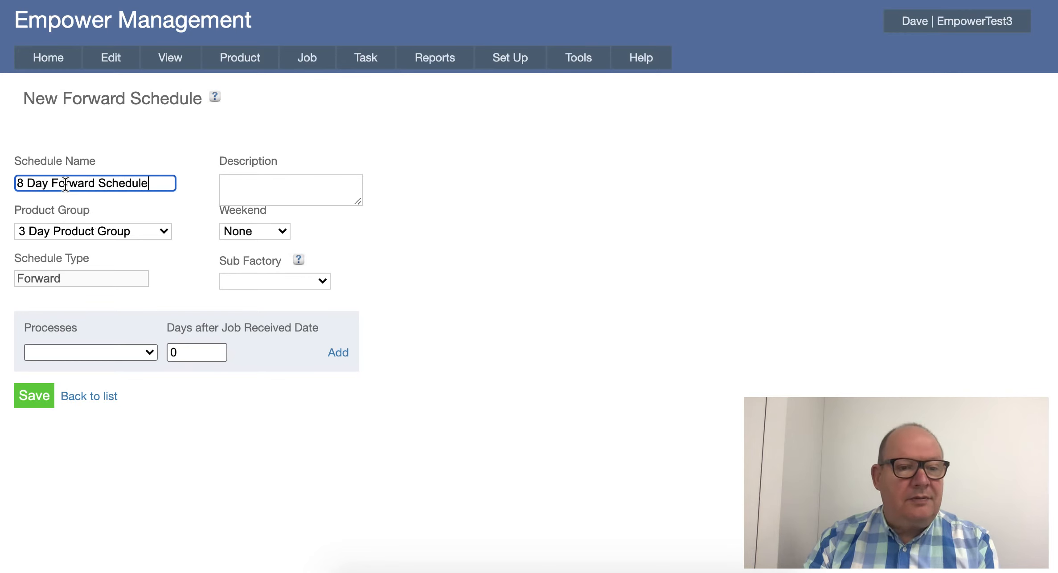
left_click(163, 231)
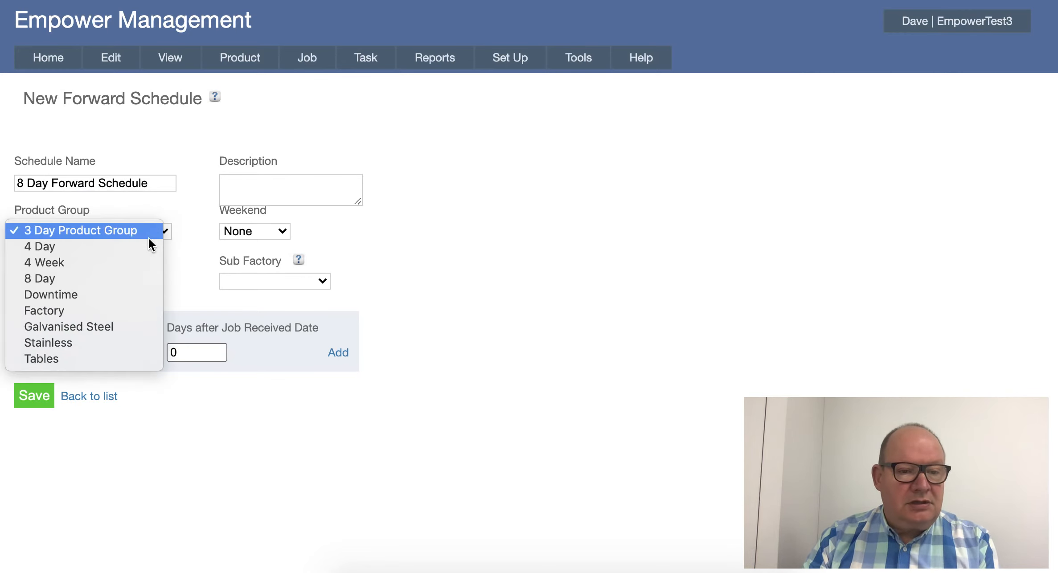
left_click(76, 279)
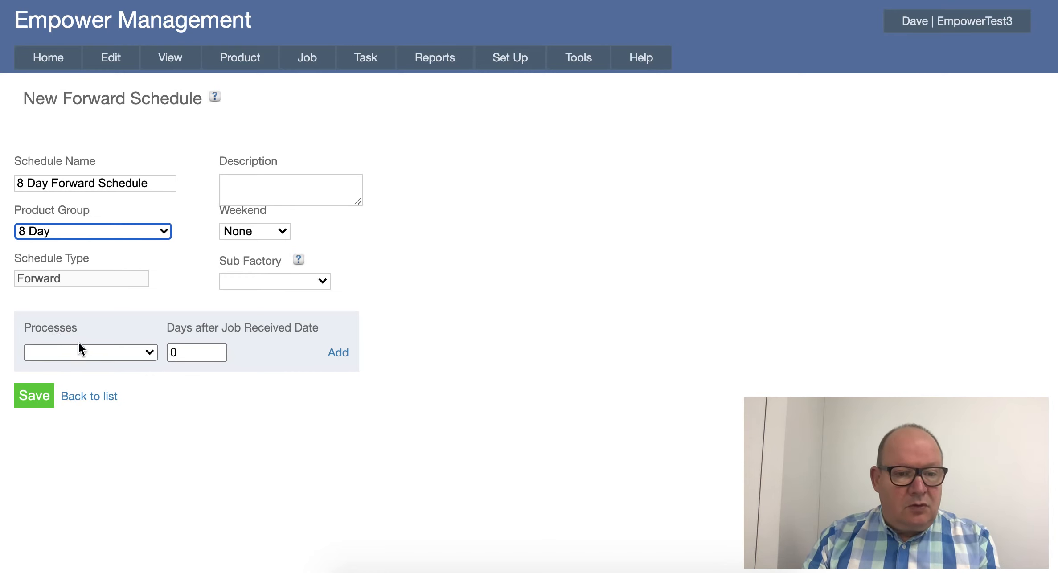
Add the process Step 1 to the schedule at 2 days after the job received date
left_click(151, 354)
scroll(116, 397, "down", 2)
scroll(114, 394, "down", 6)
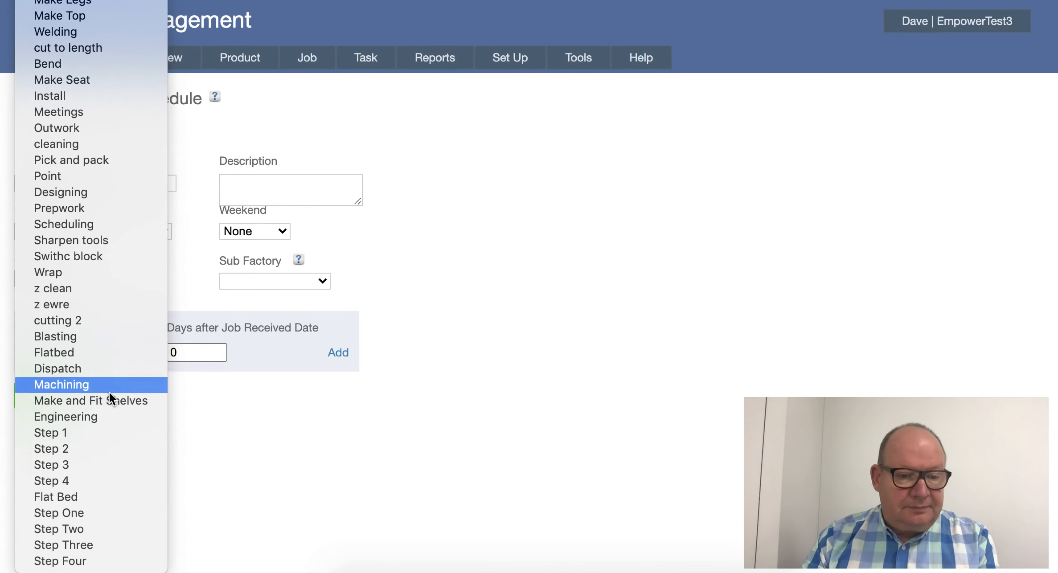
left_click(63, 432)
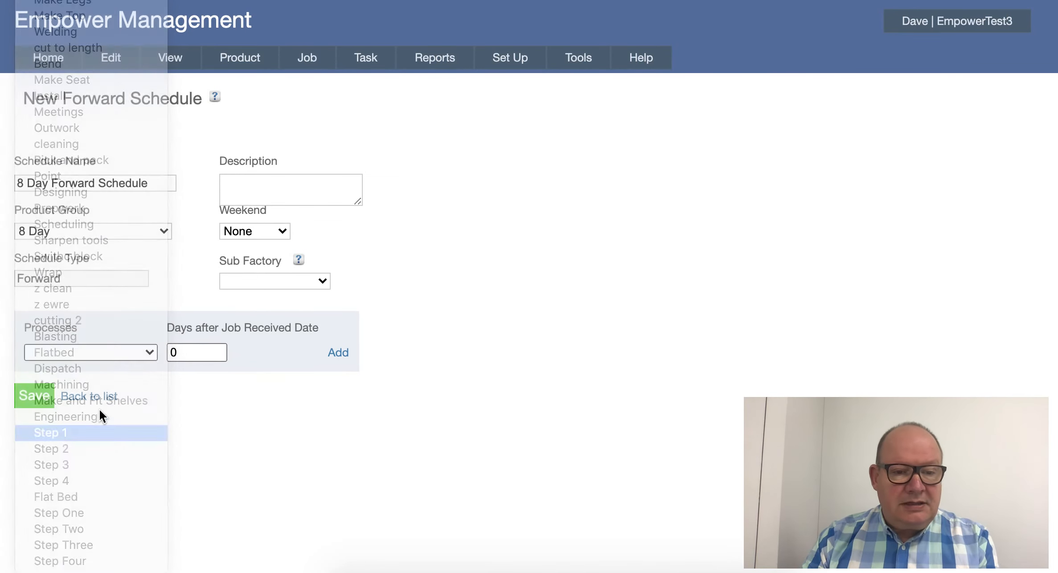
double_click(170, 352)
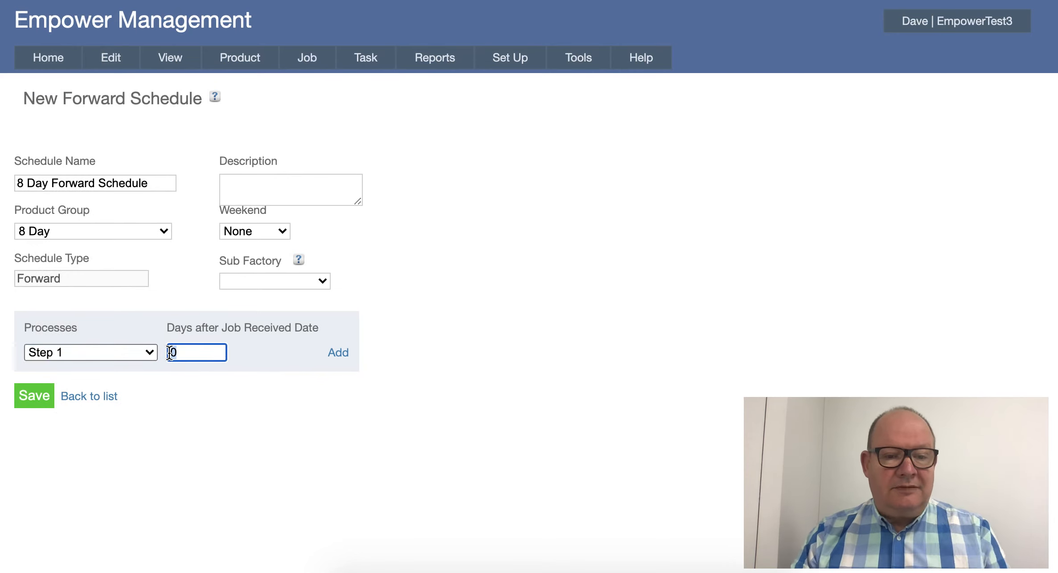
type("2")
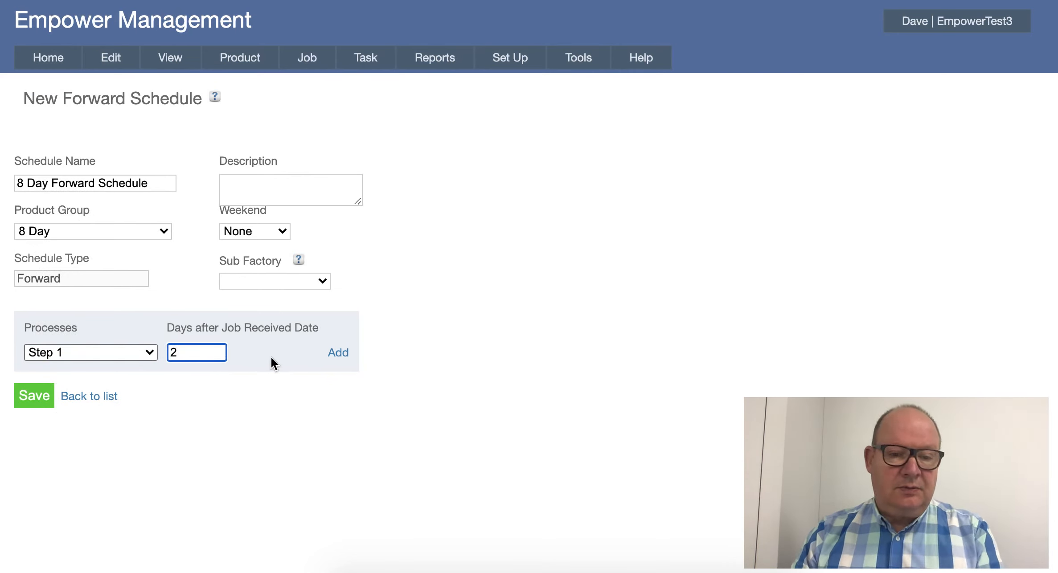
left_click(335, 359)
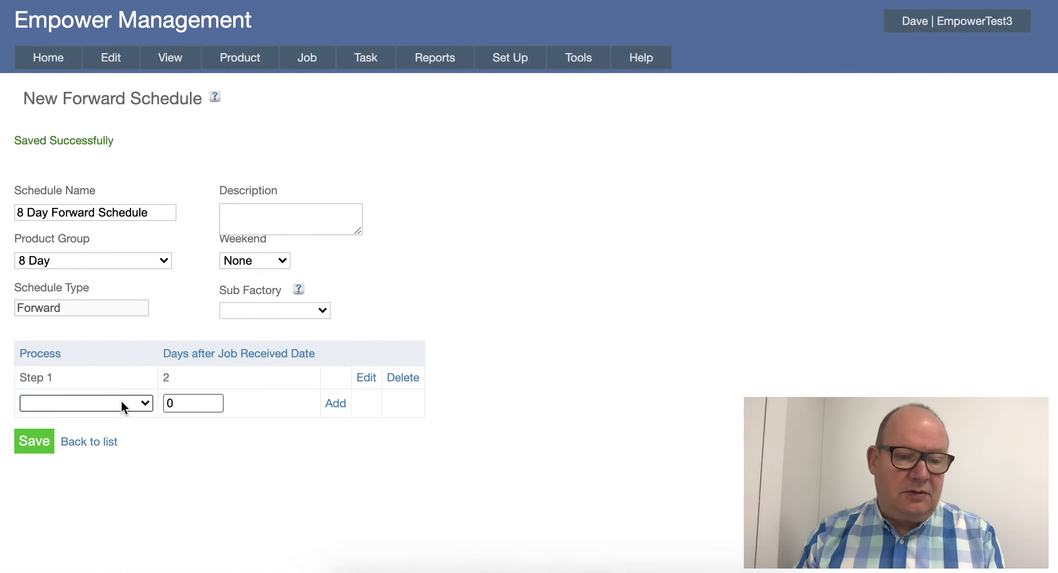
Add the process Step 2 to the schedule at 4 days after the job received date
left_click(146, 403)
scroll(132, 411, "down", 10)
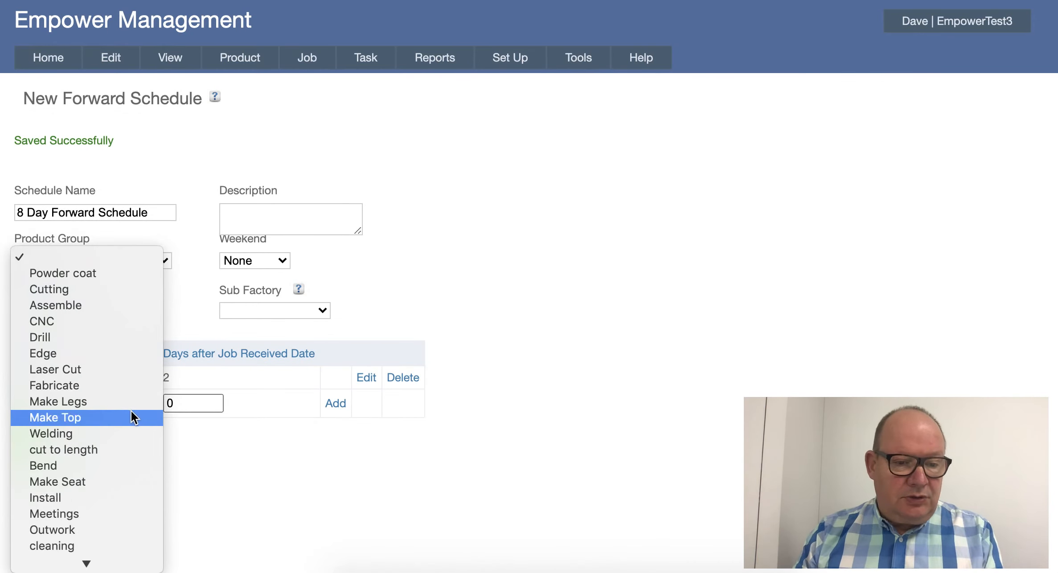
scroll(127, 407, "down", 5)
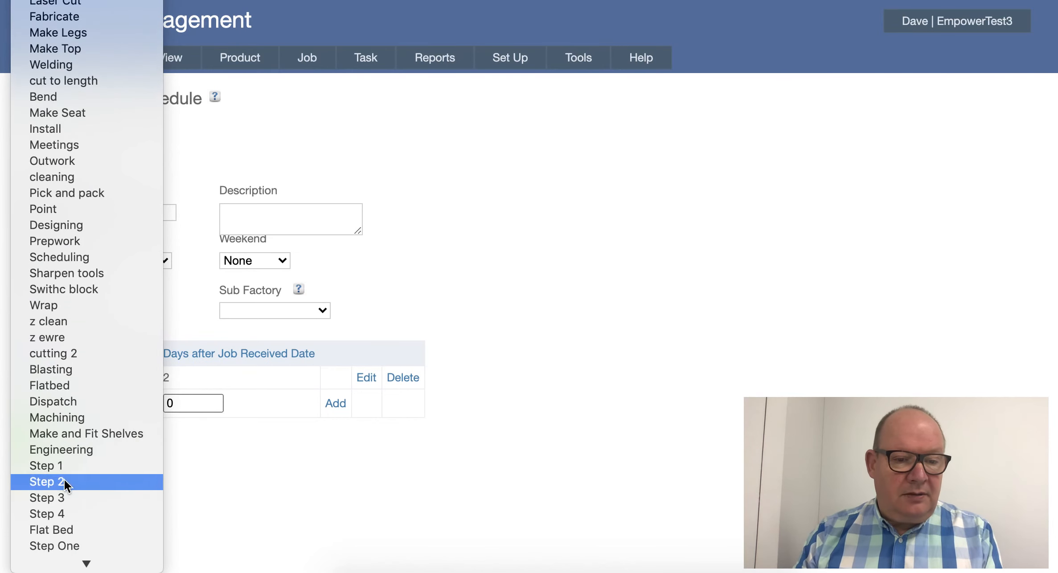
left_click(63, 480)
left_click(177, 402)
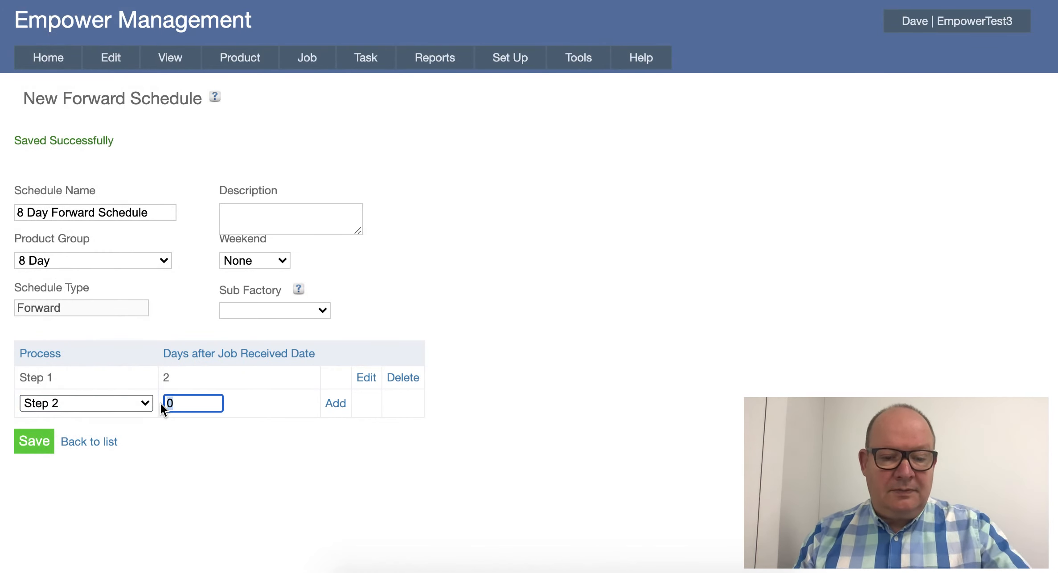
type("4")
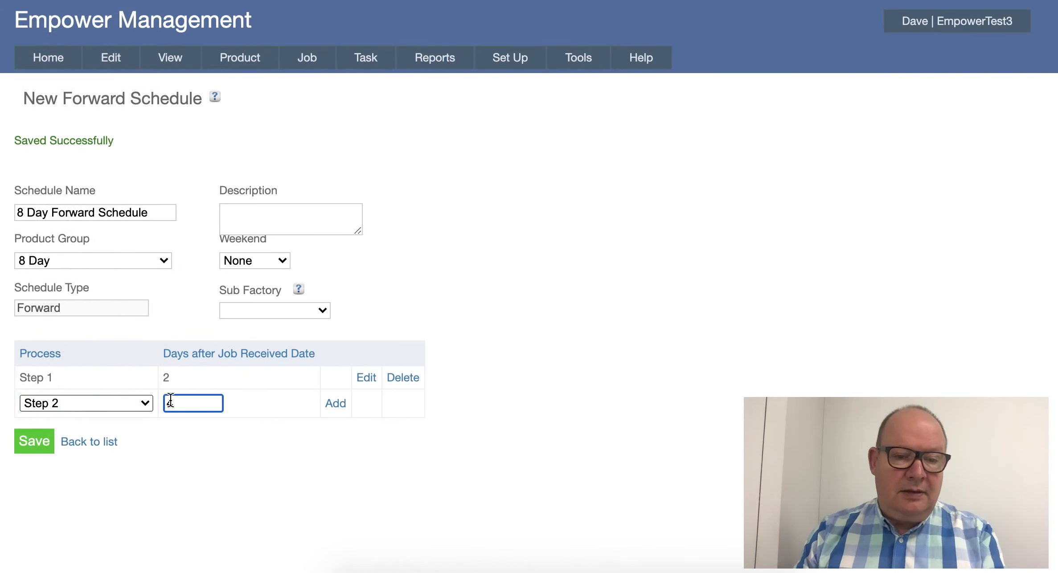
left_click(338, 405)
Add the process Step 3 to the schedule at 6 days after the job received date
left_click(148, 426)
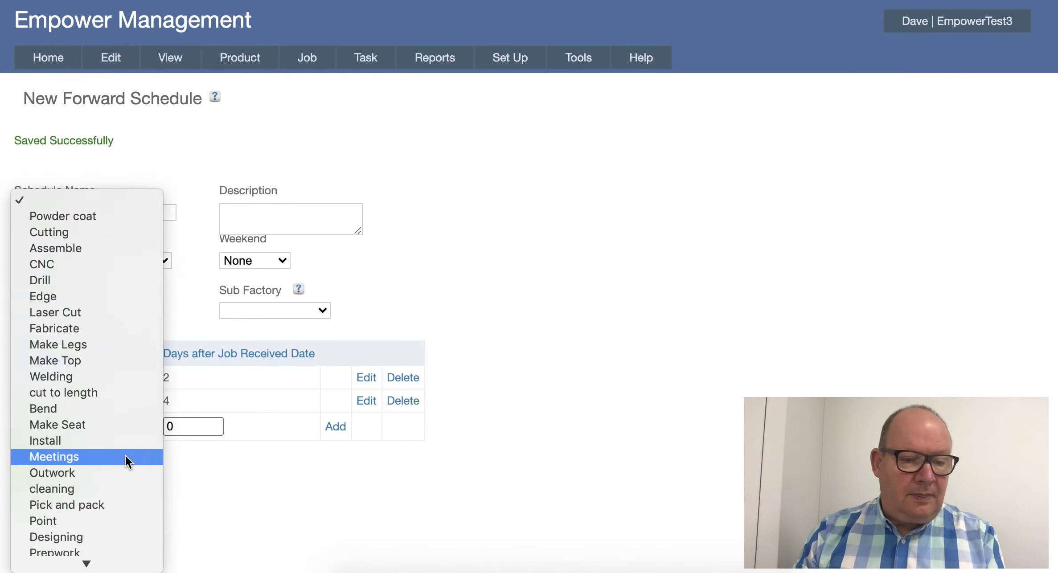
scroll(125, 454, "down", 10)
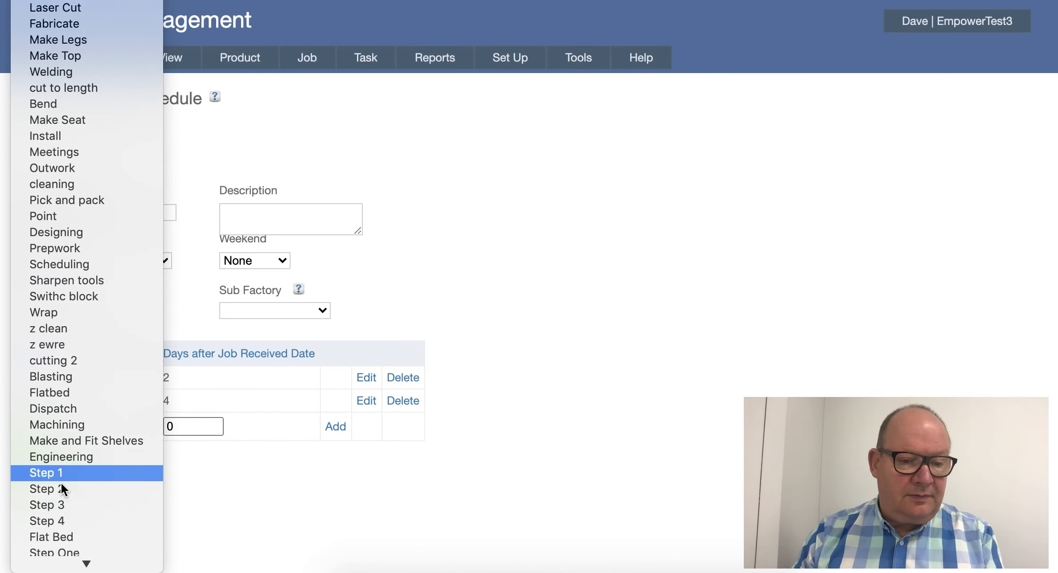
left_click(67, 506)
double_click(165, 427)
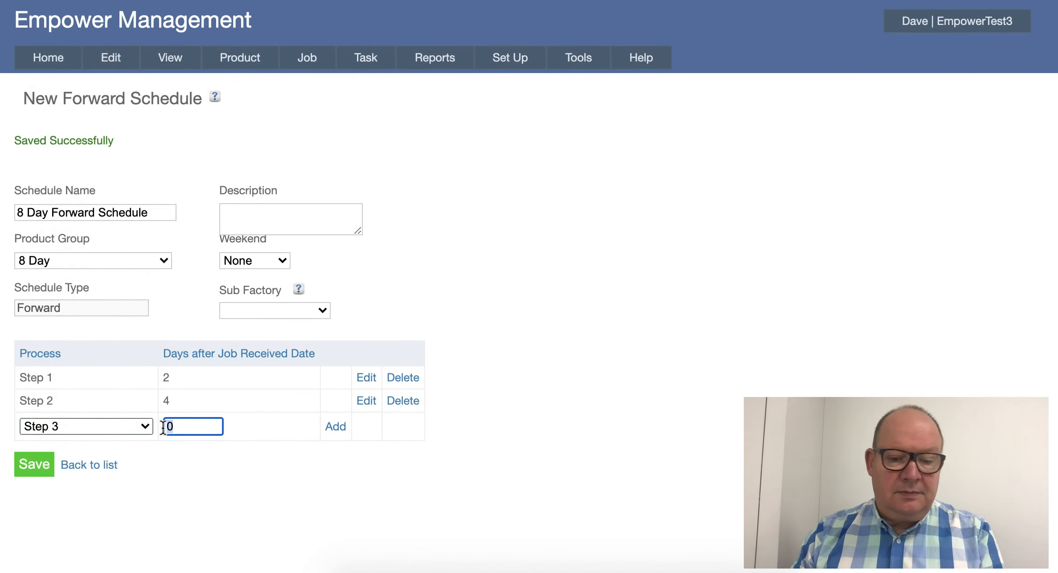
type("6")
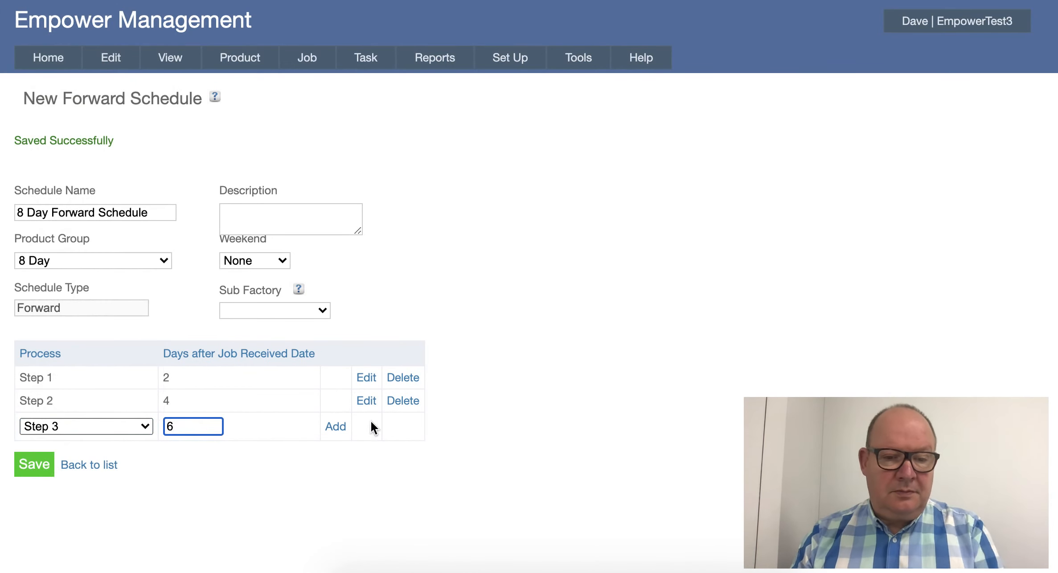
left_click(338, 426)
Add the process Step 4 at 8 days after the job received date and save the forward schedule
left_click(145, 449)
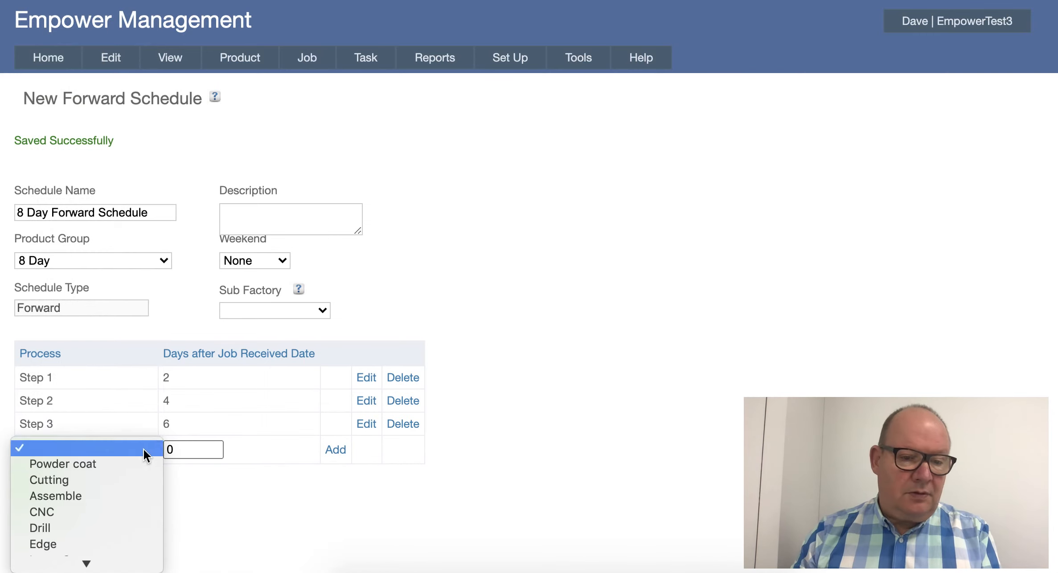
scroll(86, 487, "down", 10)
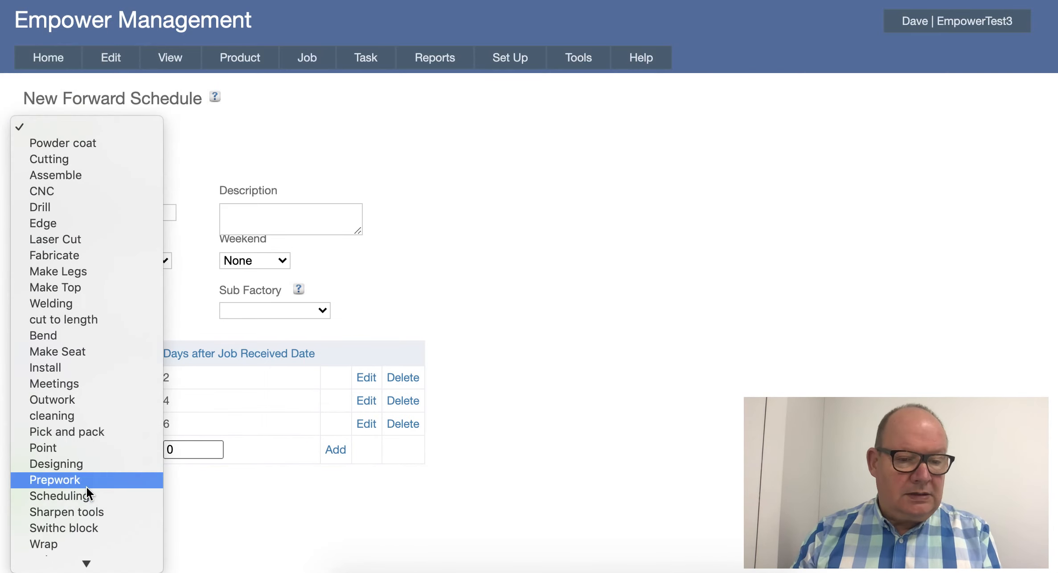
scroll(86, 485, "down", 5)
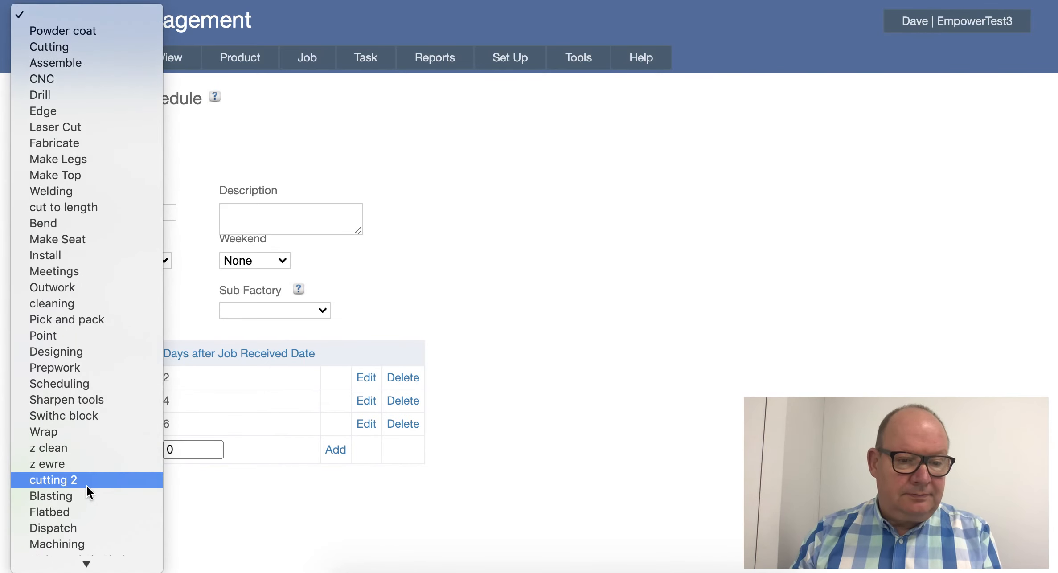
scroll(89, 482, "down", 3)
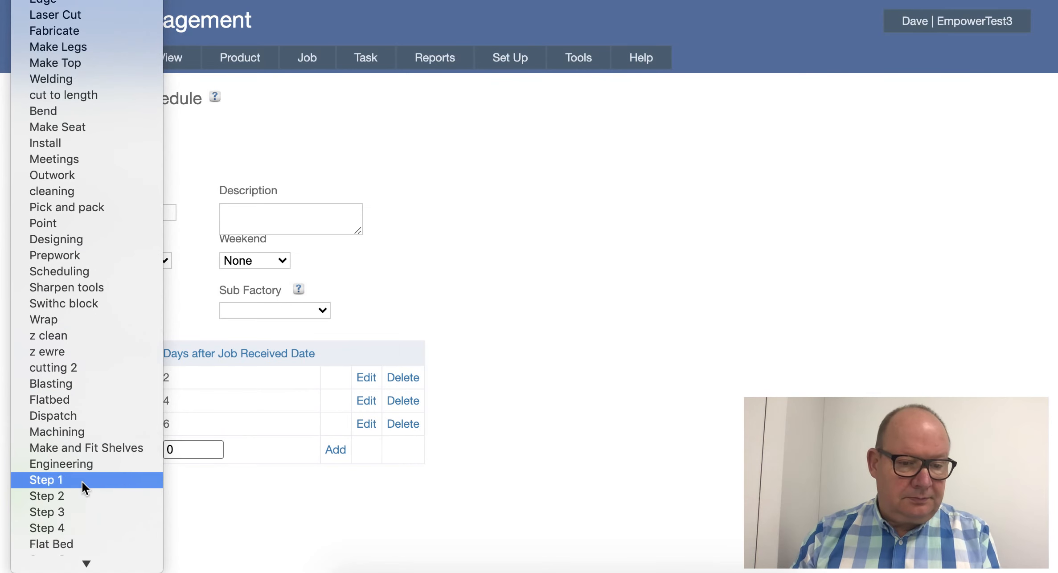
left_click(58, 528)
double_click(166, 450)
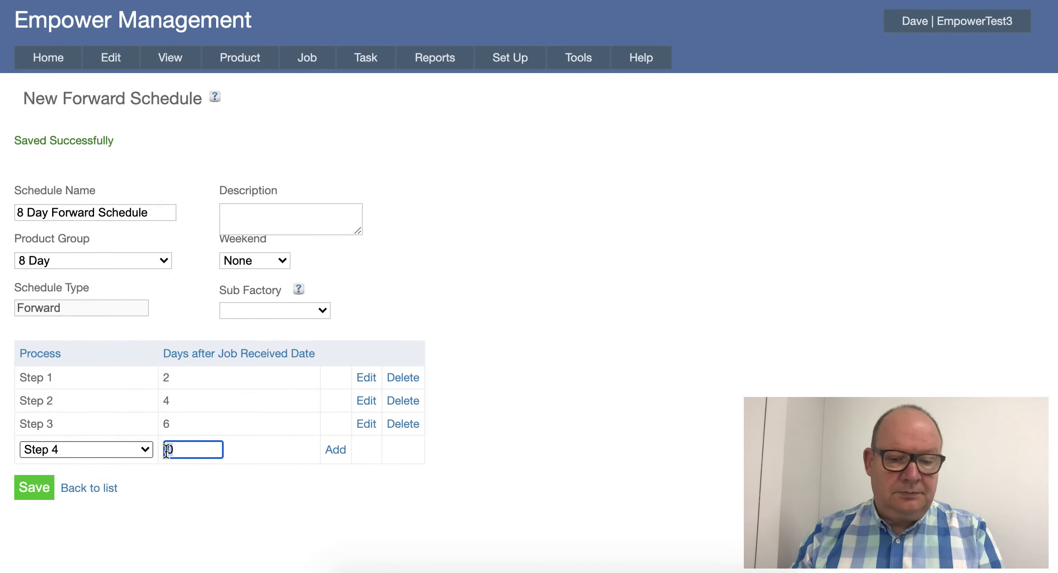
type("8")
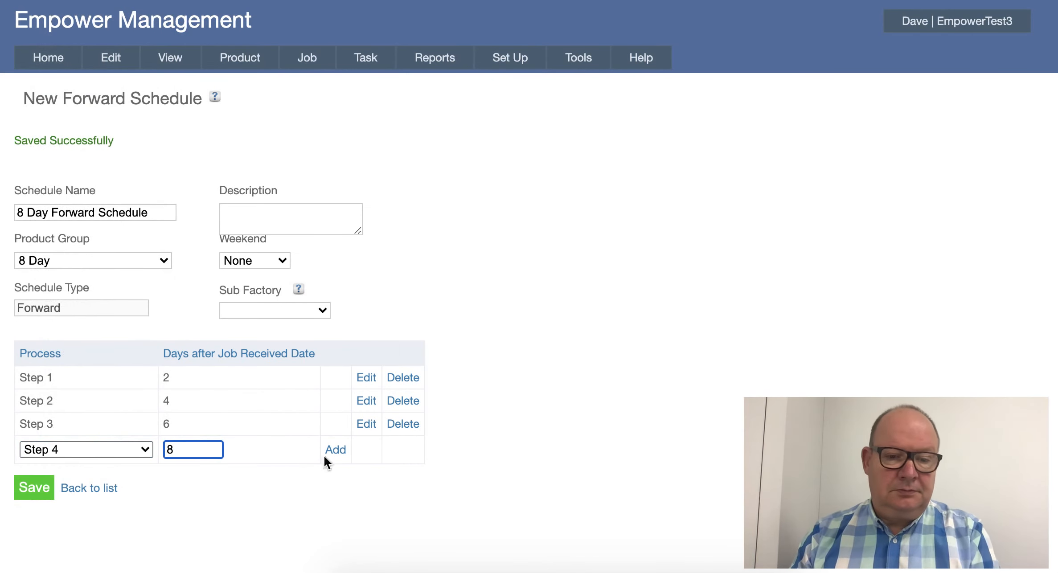
left_click(330, 452)
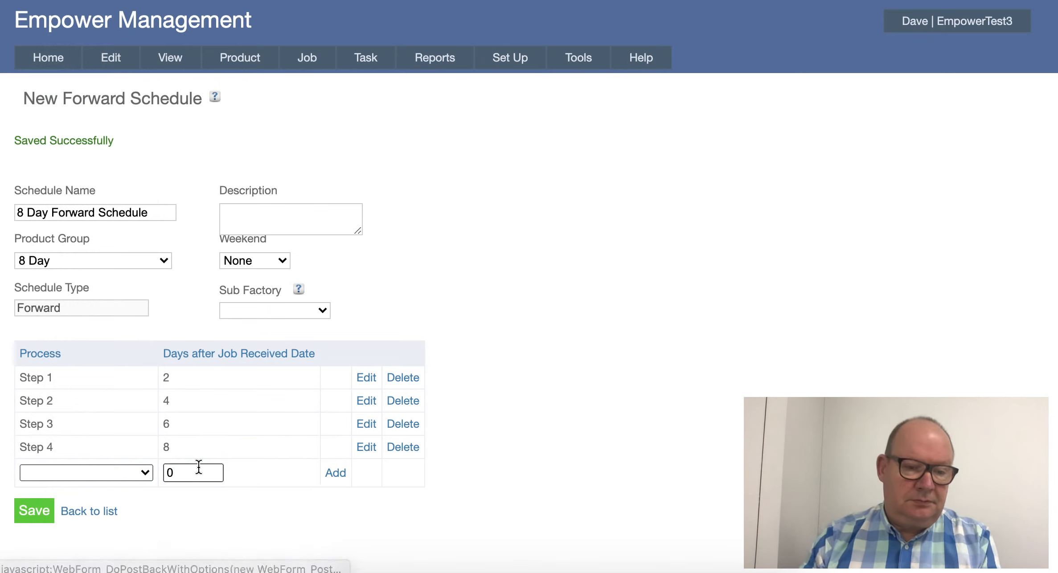
left_click(33, 509)
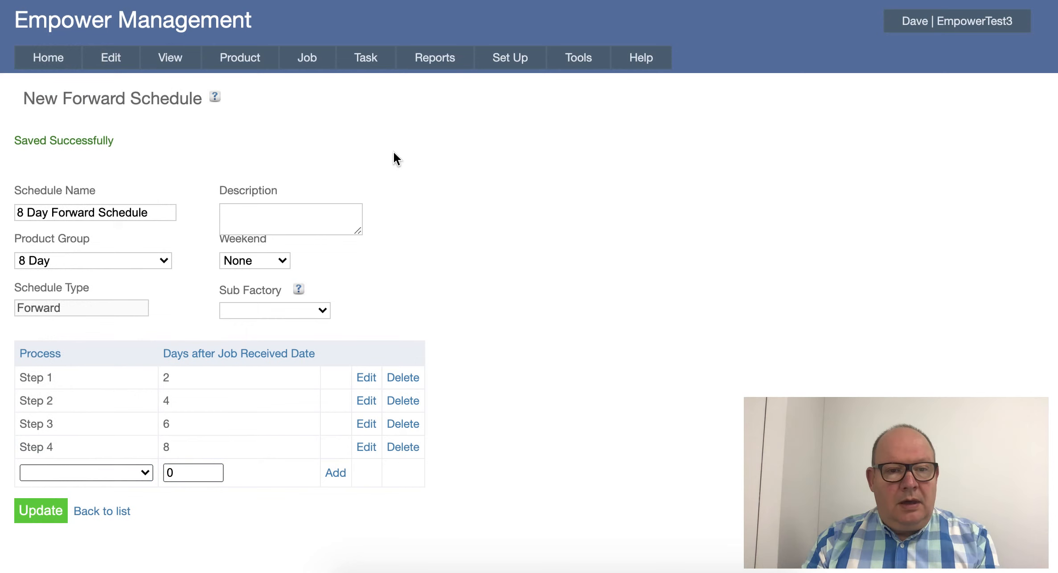
Open Job One for editing and check its job received date
mouse_move(305, 58)
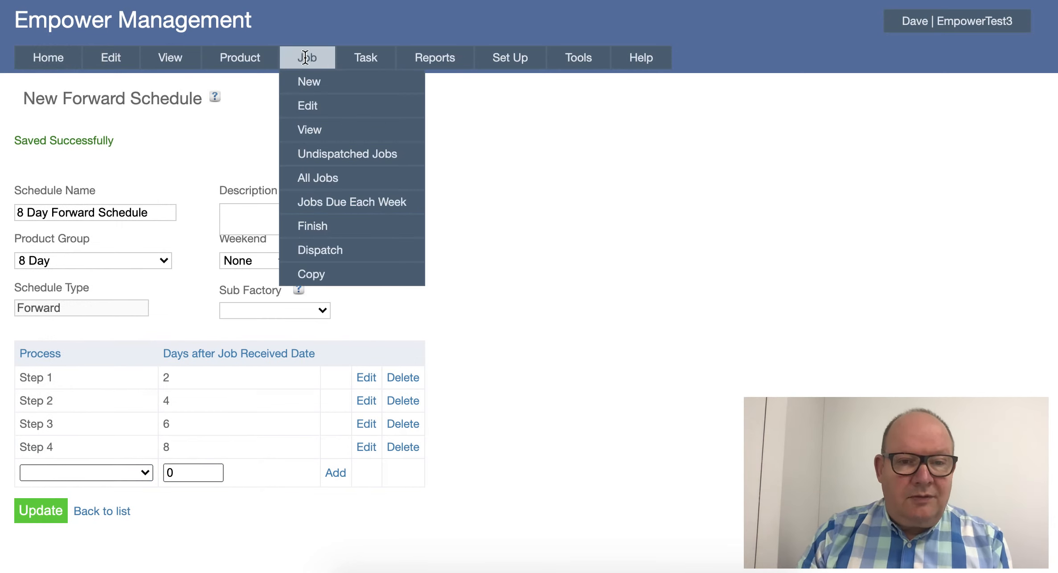
left_click(306, 106)
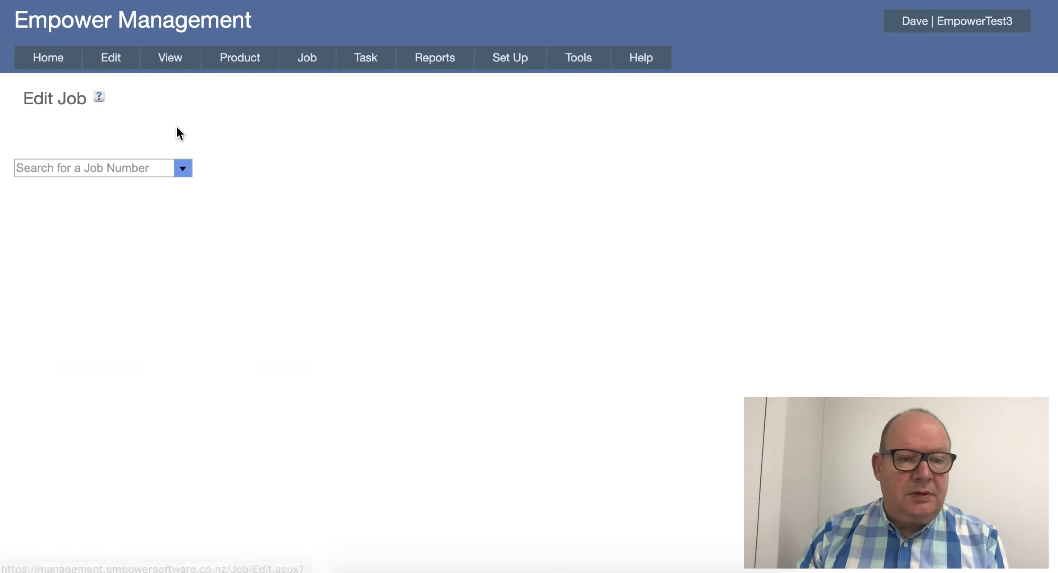
left_click(130, 165)
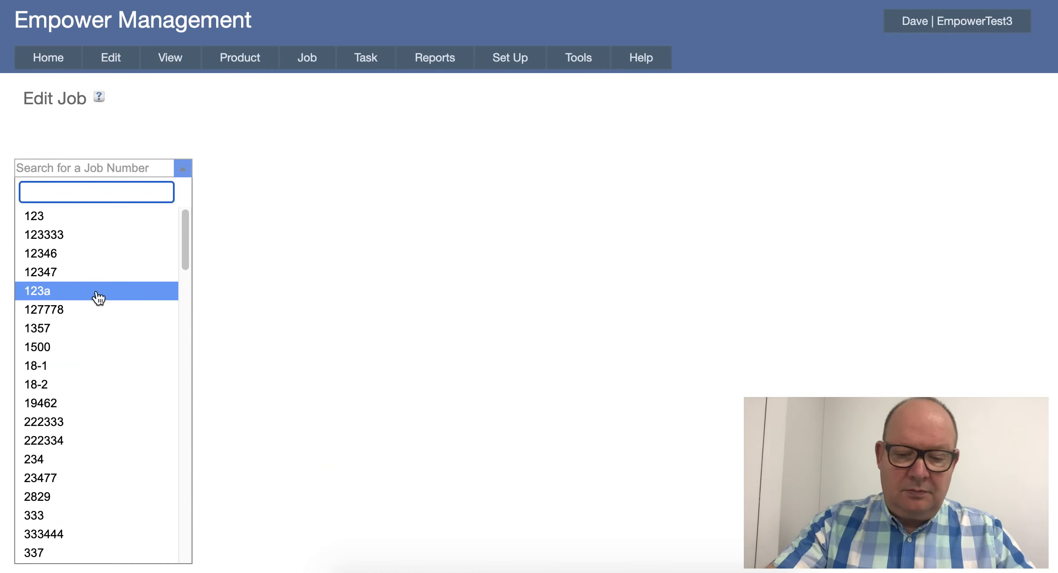
type("job")
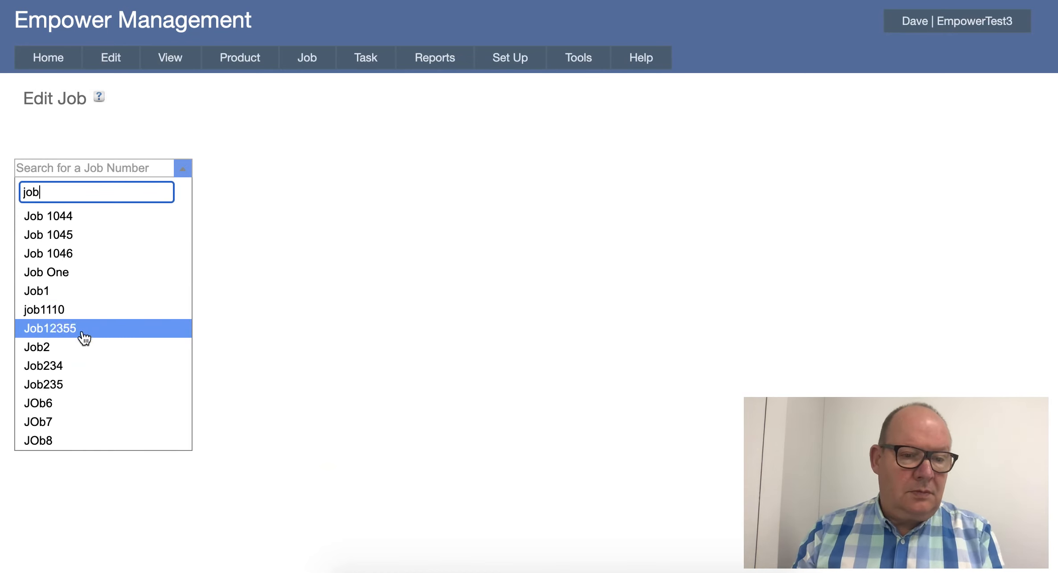
left_click(65, 273)
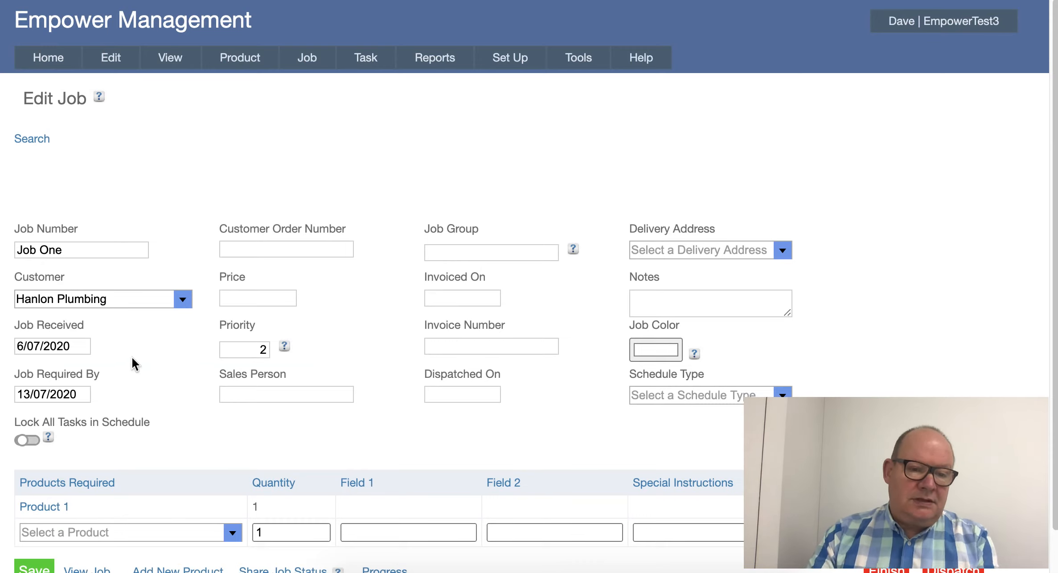
scroll(134, 359, "down", 2)
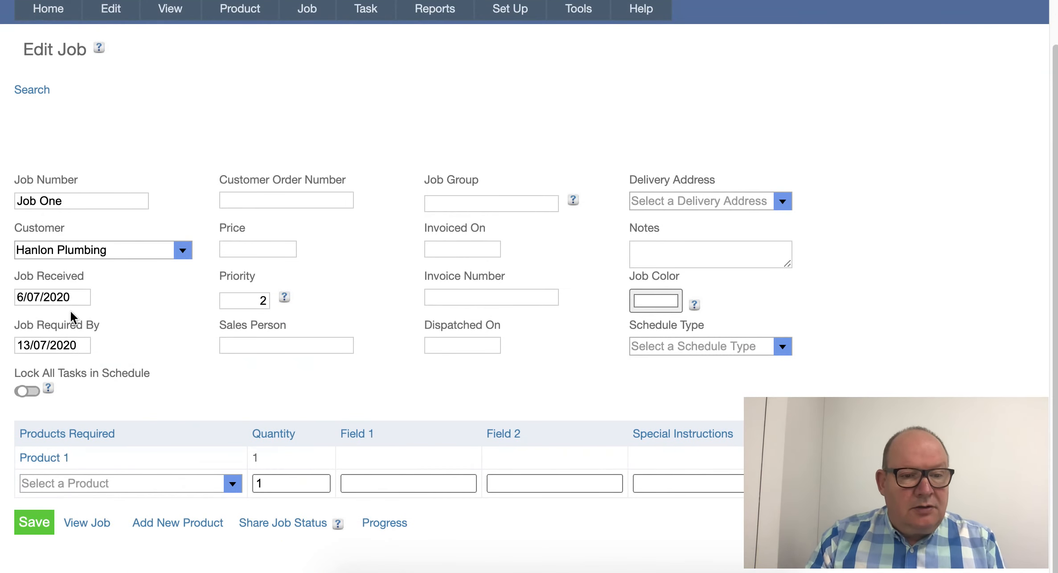
left_click(27, 297)
left_click_drag(27, 297, 17, 297)
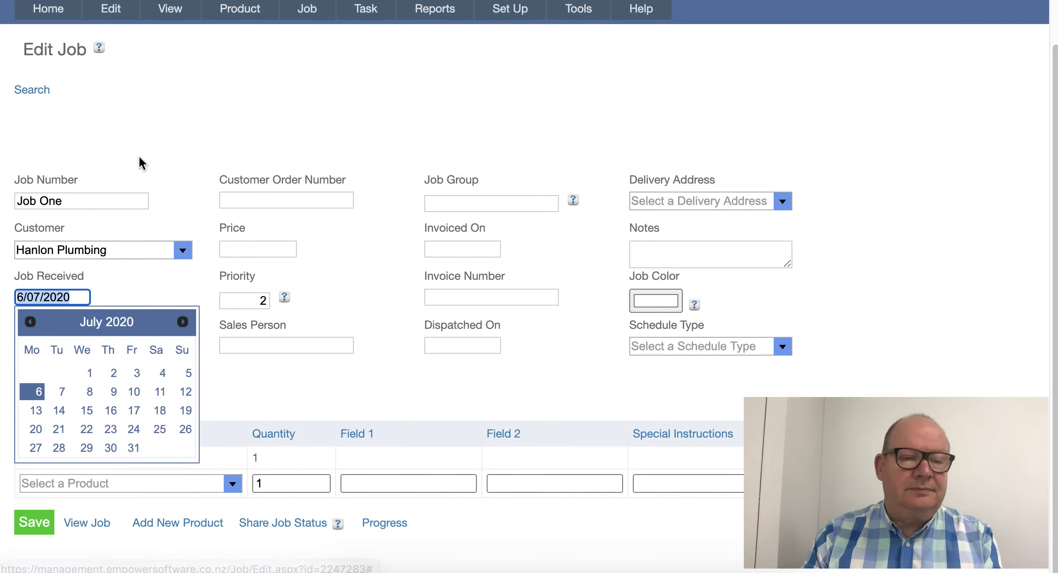
left_click(139, 143)
scroll(139, 141, "up", 2)
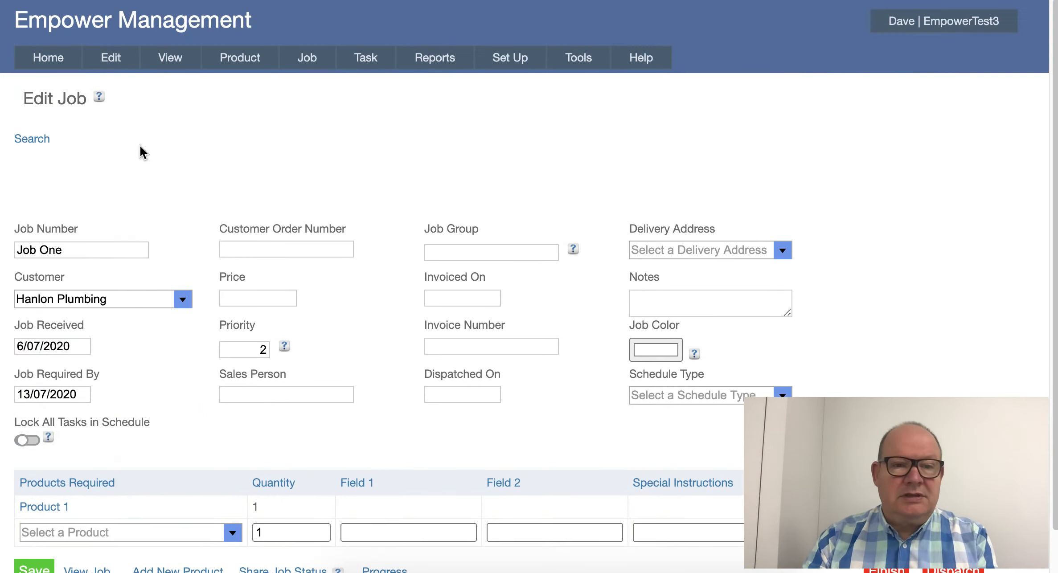
Open the job schedule, update it and display the calendar for July 2020
mouse_move(161, 62)
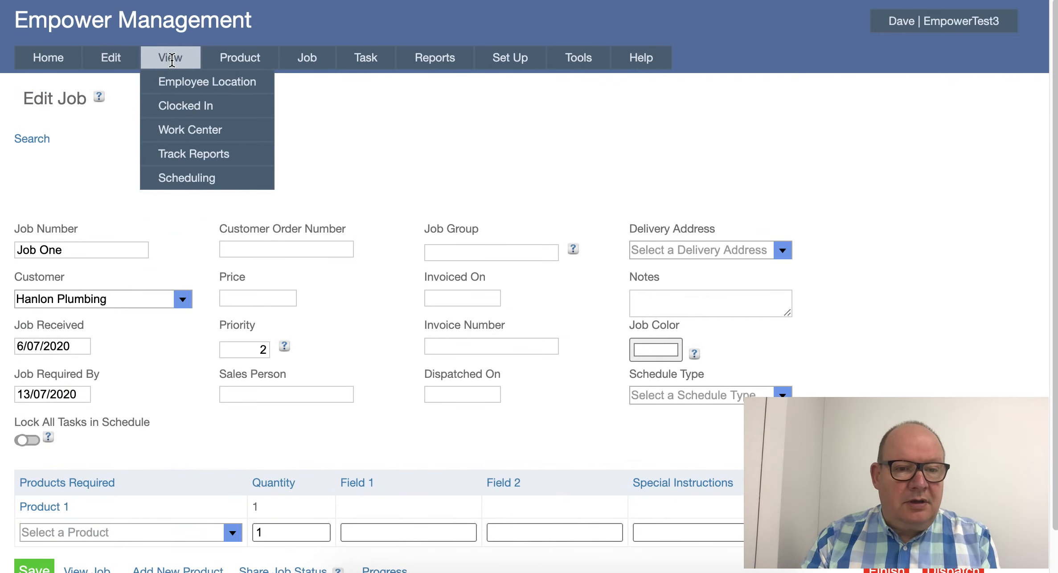
mouse_move(187, 177)
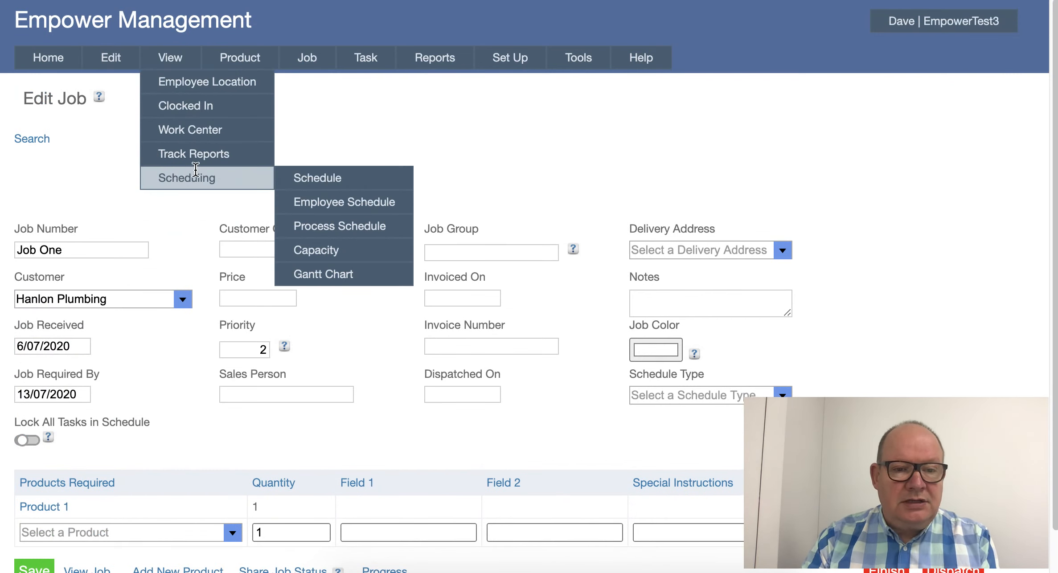
left_click(316, 180)
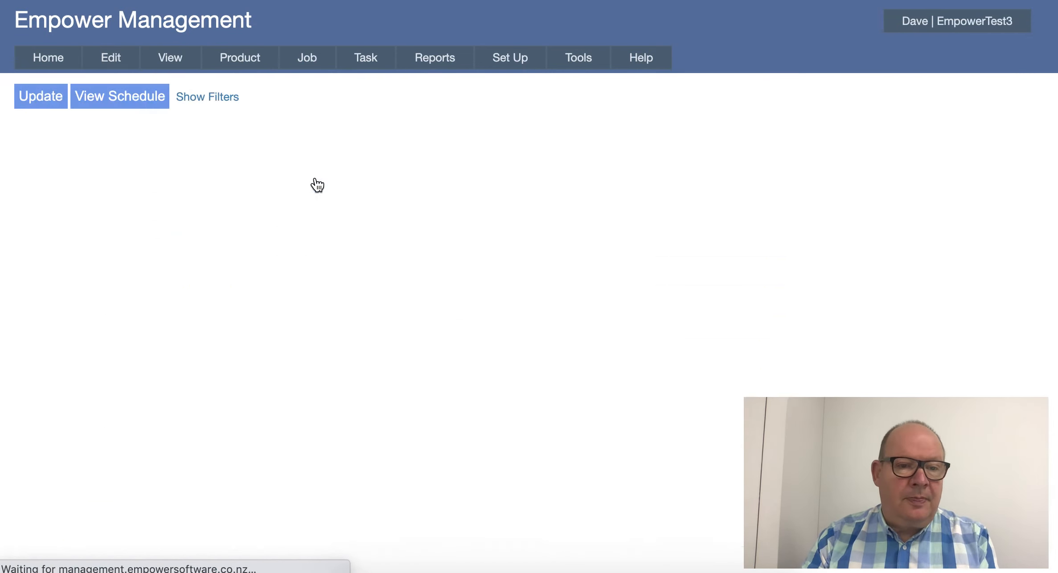
left_click(44, 97)
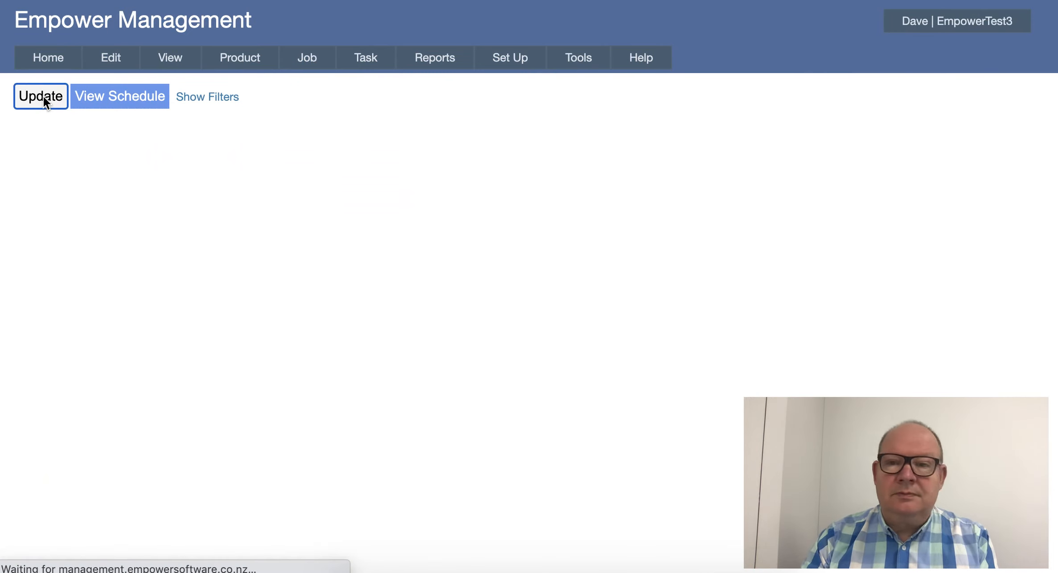
left_click(121, 96)
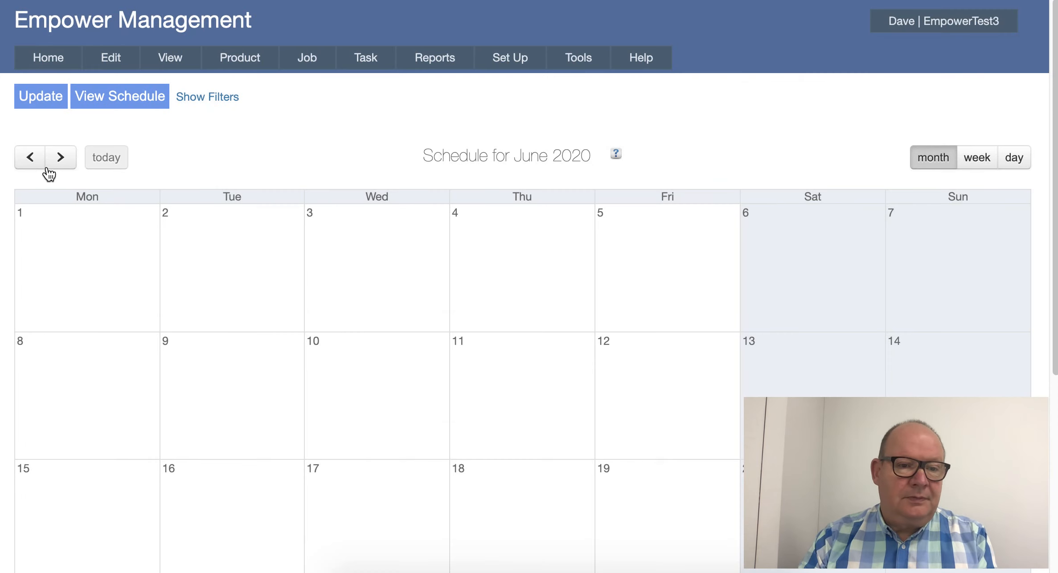
left_click(61, 161)
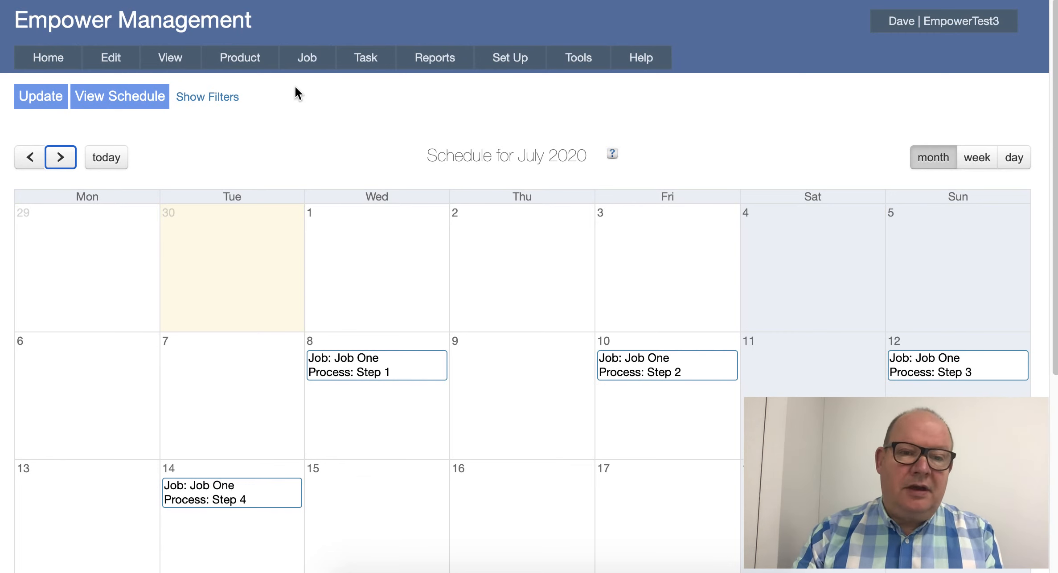
Reopen Job One for editing, set its job received date to 7/07/2020 and save the job
left_click(303, 66)
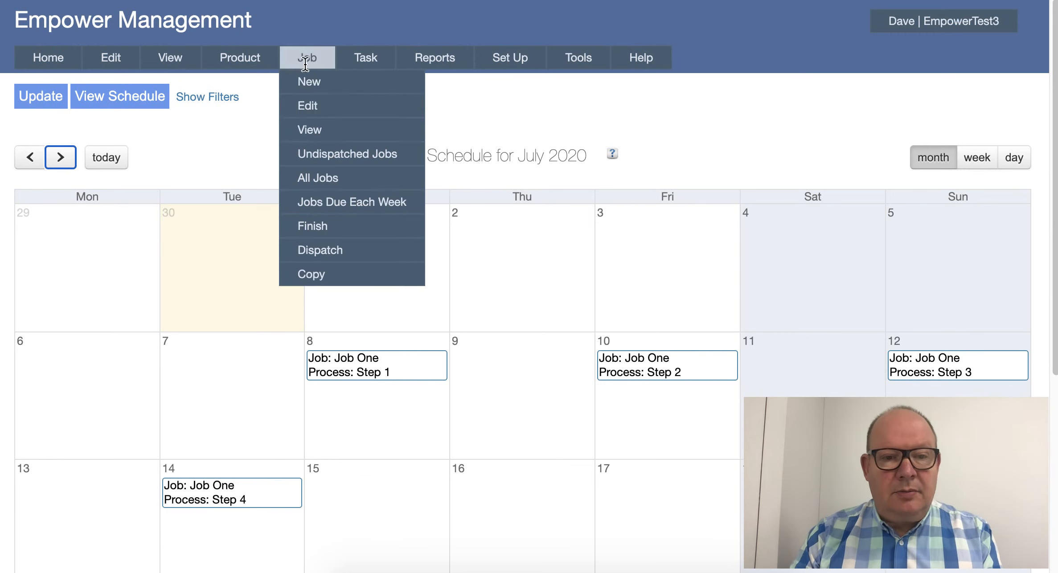
left_click(307, 107)
left_click(183, 169)
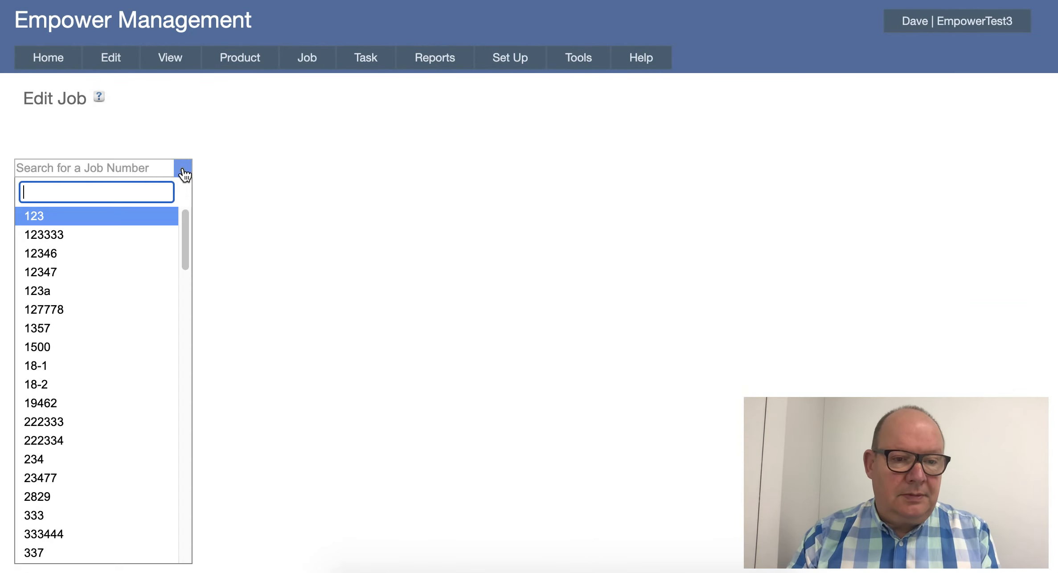
scroll(111, 306, "down", 15)
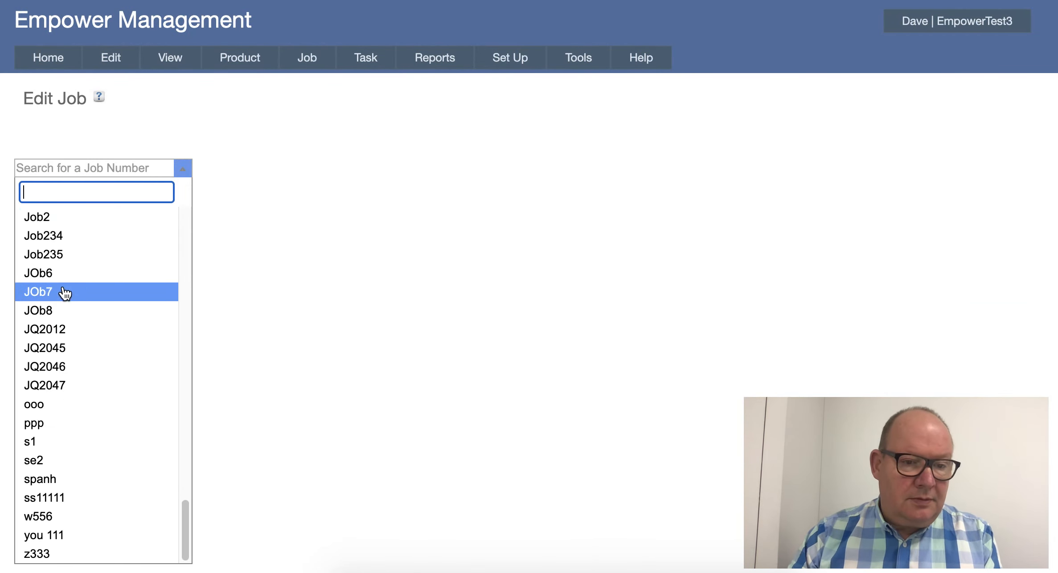
scroll(67, 295, "up", 6)
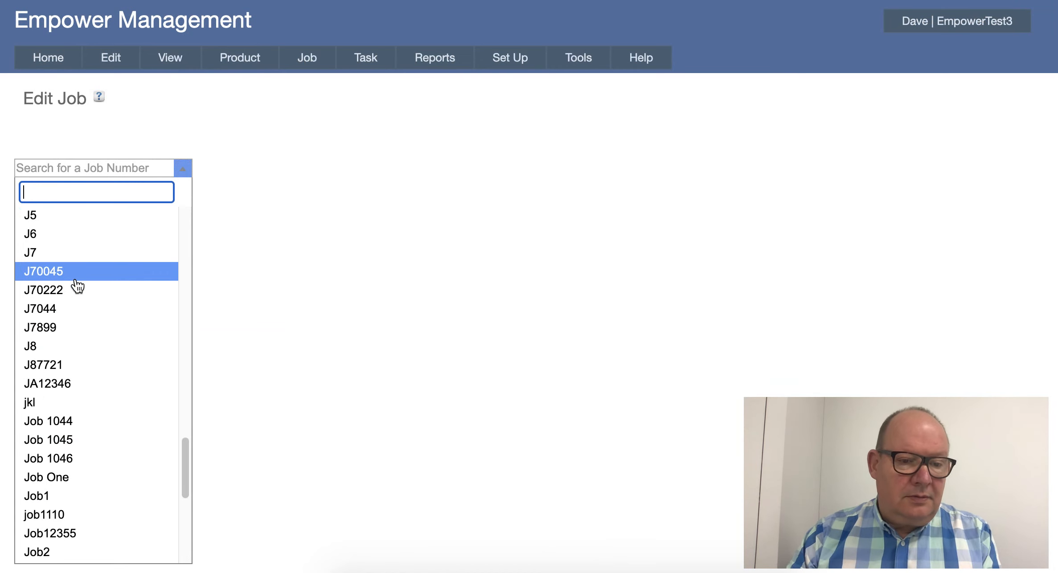
left_click(49, 479)
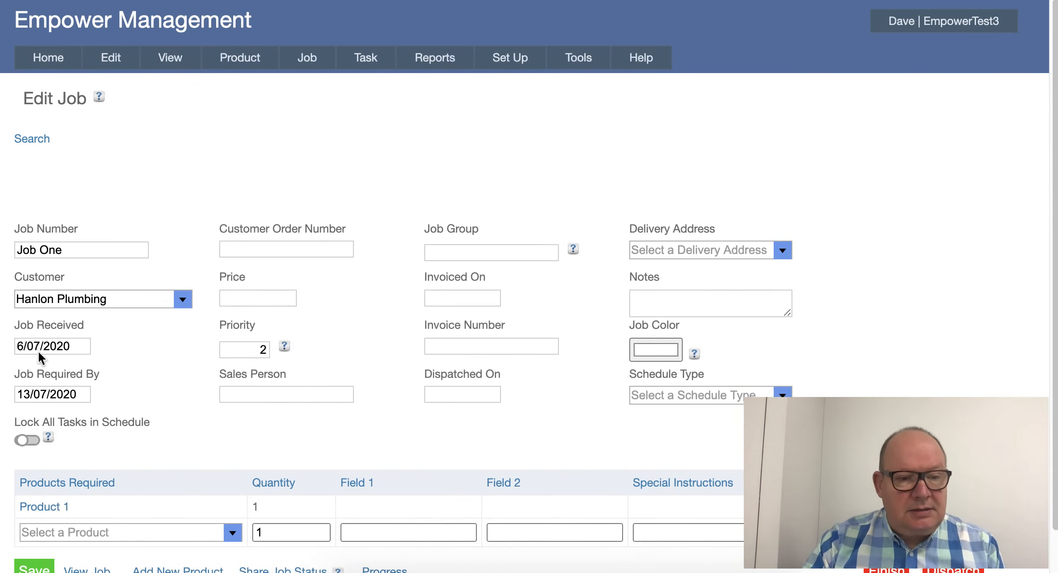
left_click(24, 344)
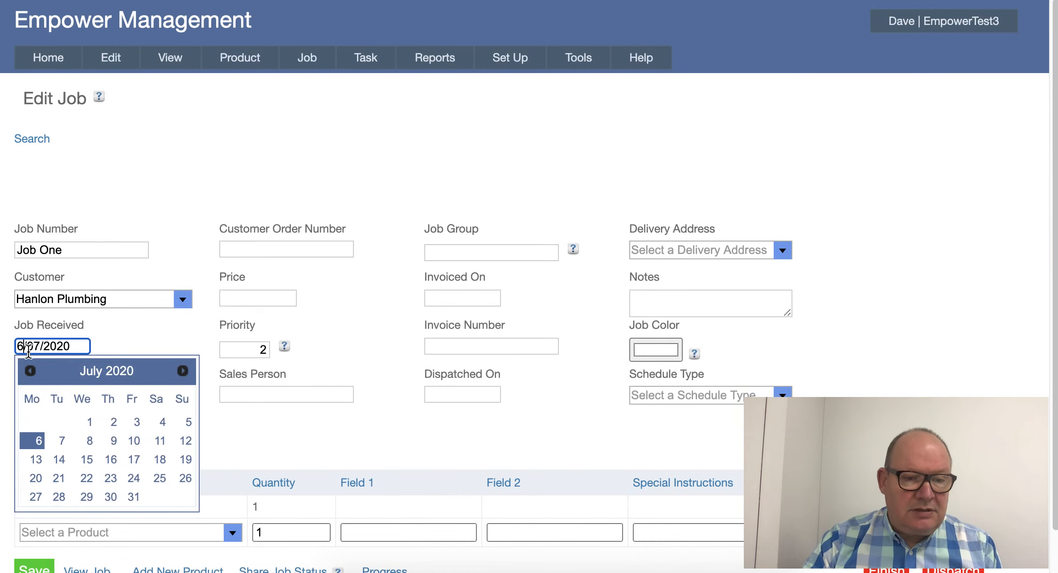
left_click(60, 441)
scroll(72, 464, "down", 1)
left_click(32, 522)
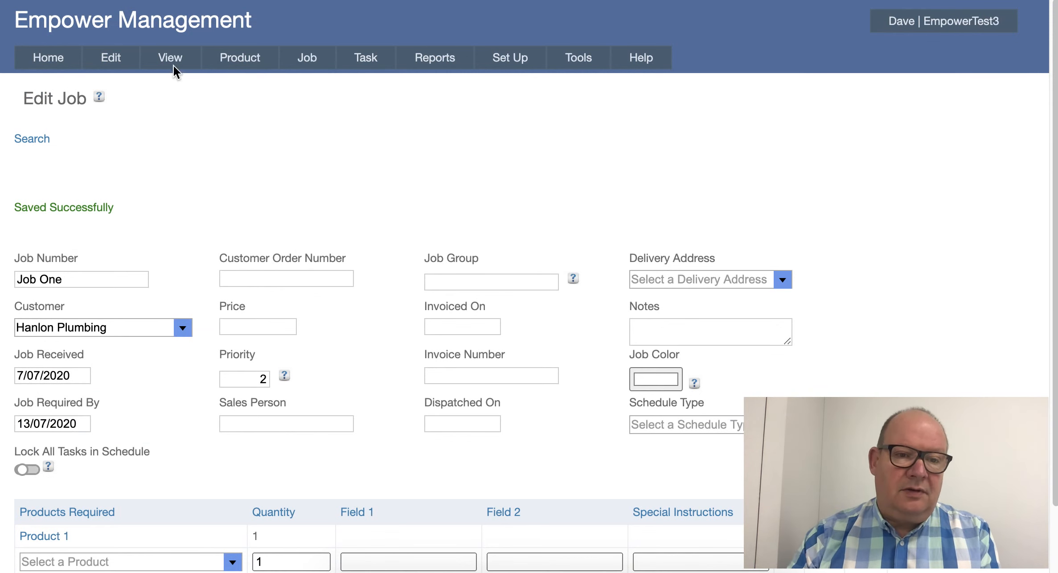
Open the job schedule, update it with Job One's new received date and display the calendar for July 2020
mouse_move(165, 59)
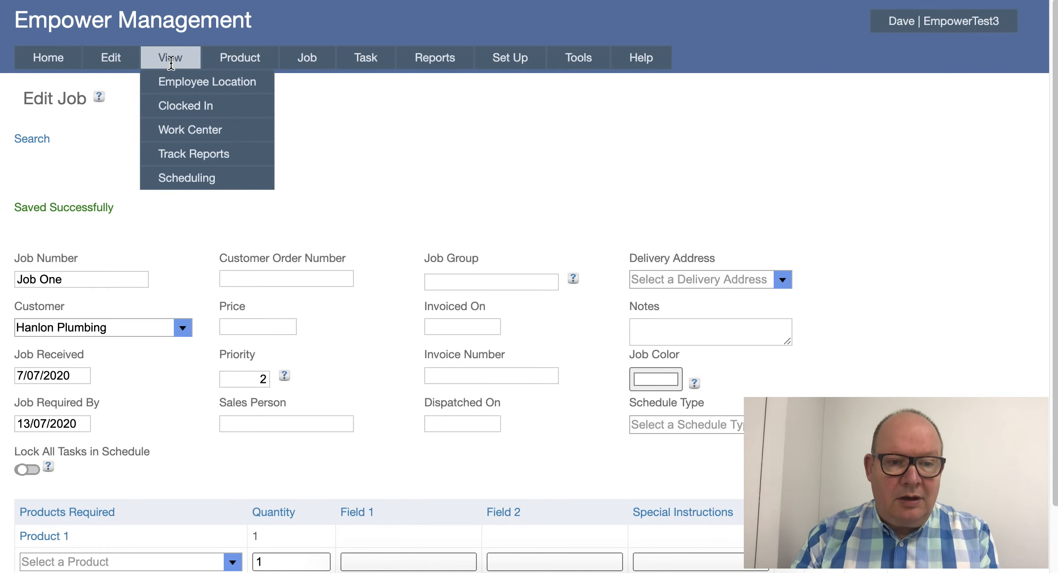
mouse_move(177, 178)
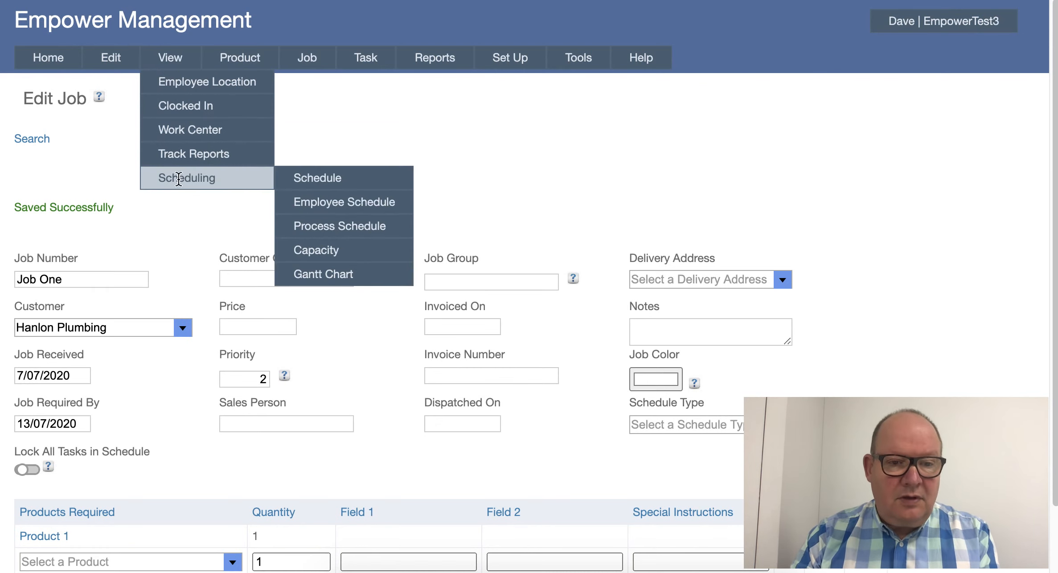
left_click(329, 179)
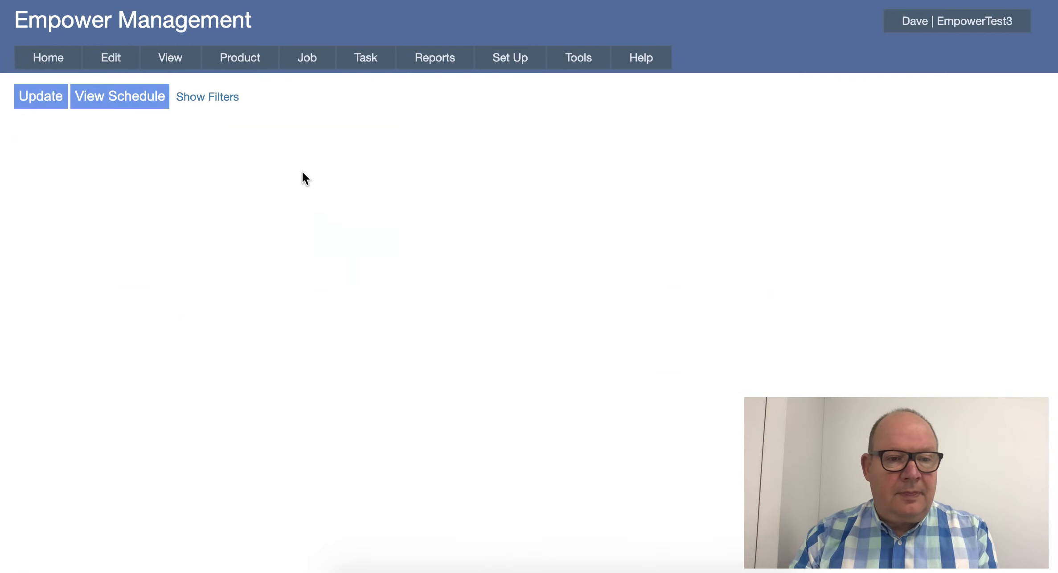
left_click(42, 99)
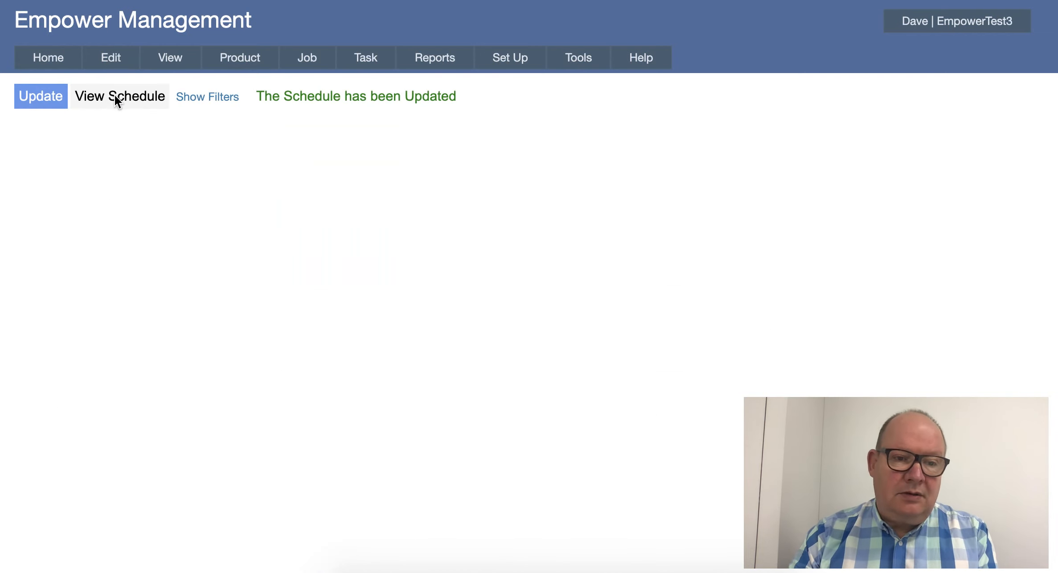
left_click(113, 99)
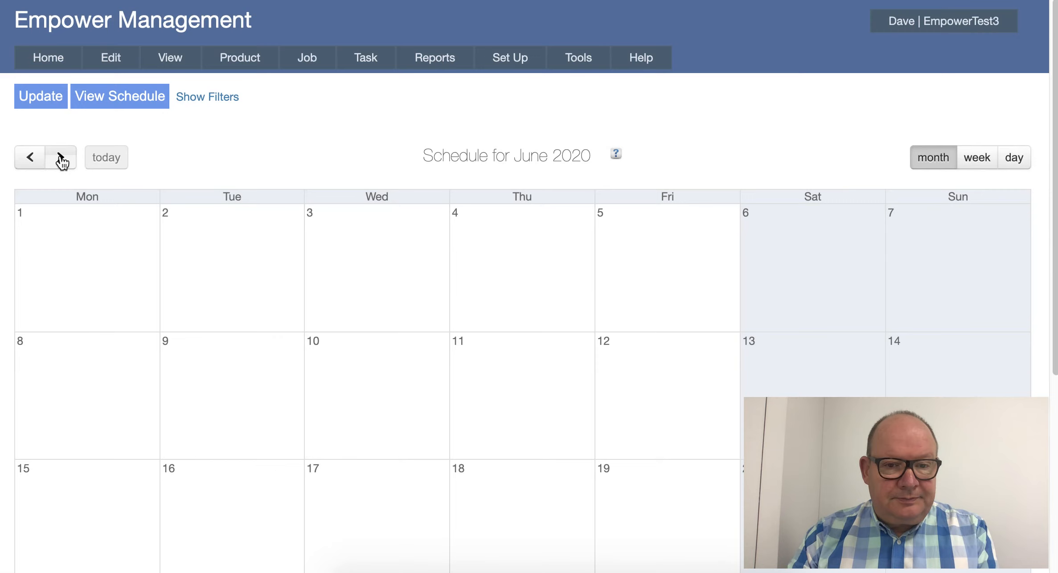
left_click(60, 158)
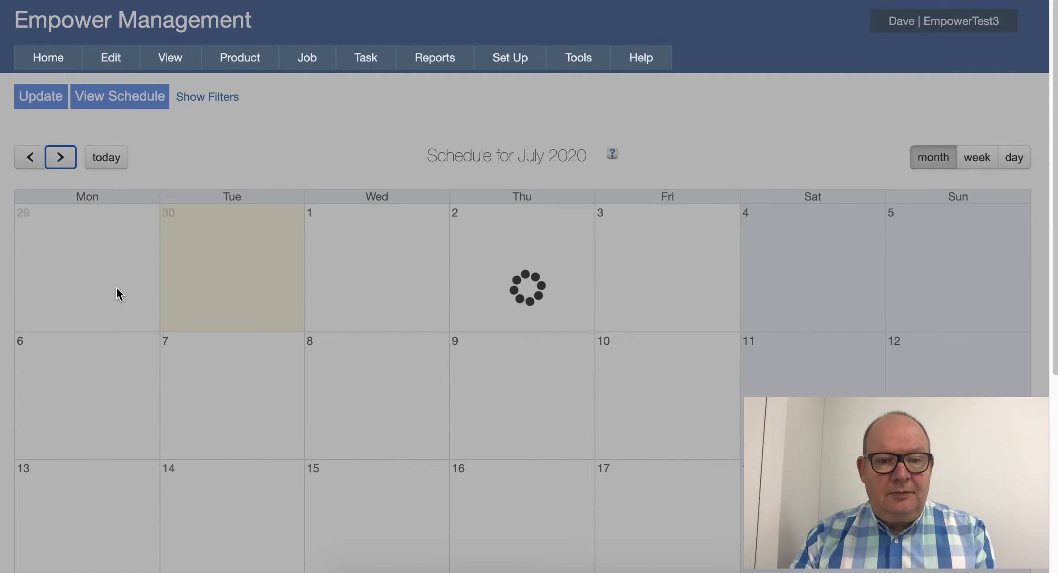
scroll(181, 330, "down", 1)
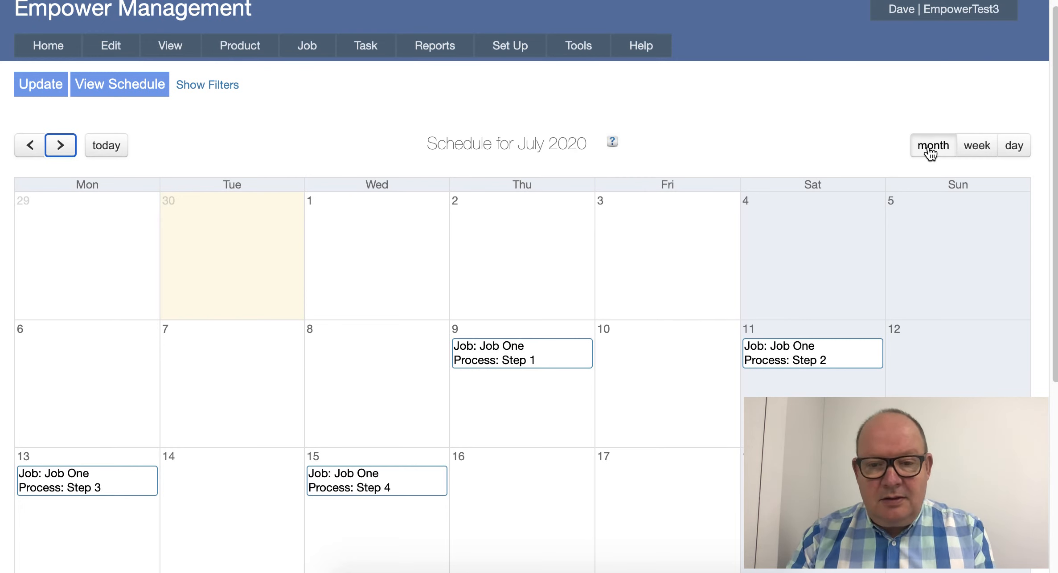
View the schedule by week for 6 to 12 July and return to the July 2020 month view
left_click(975, 148)
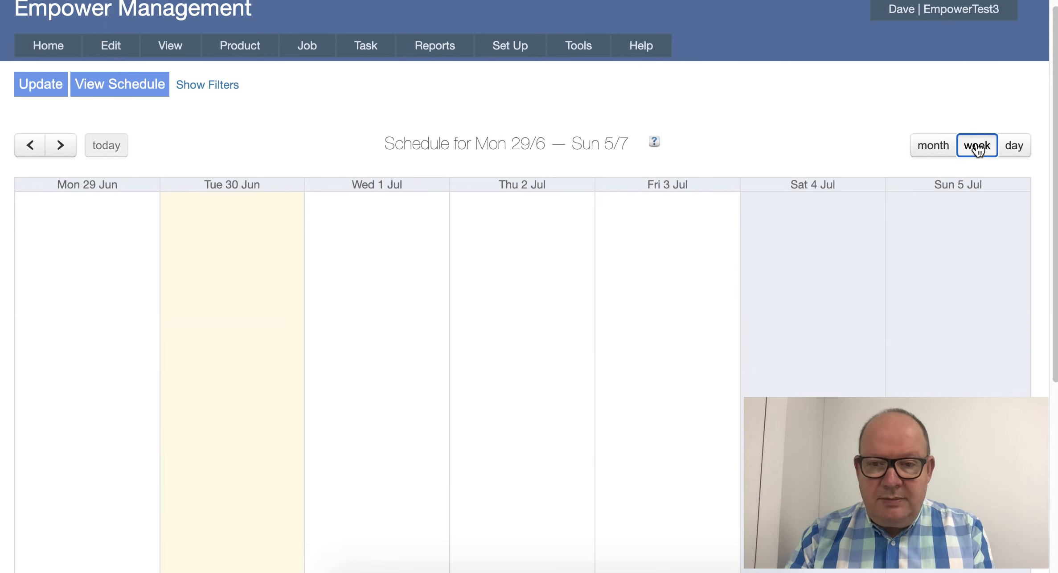
left_click(60, 144)
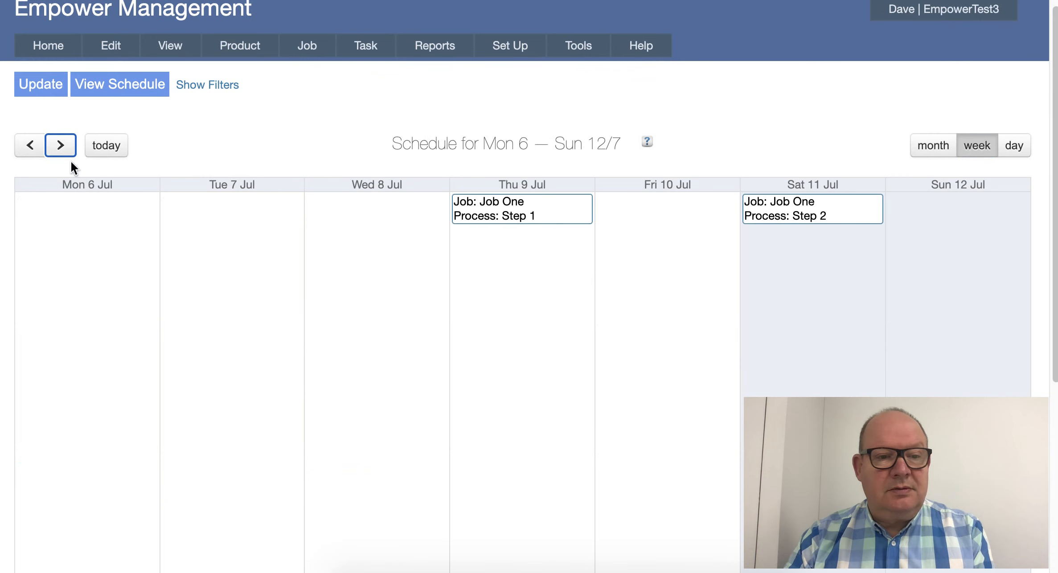
left_click(30, 147)
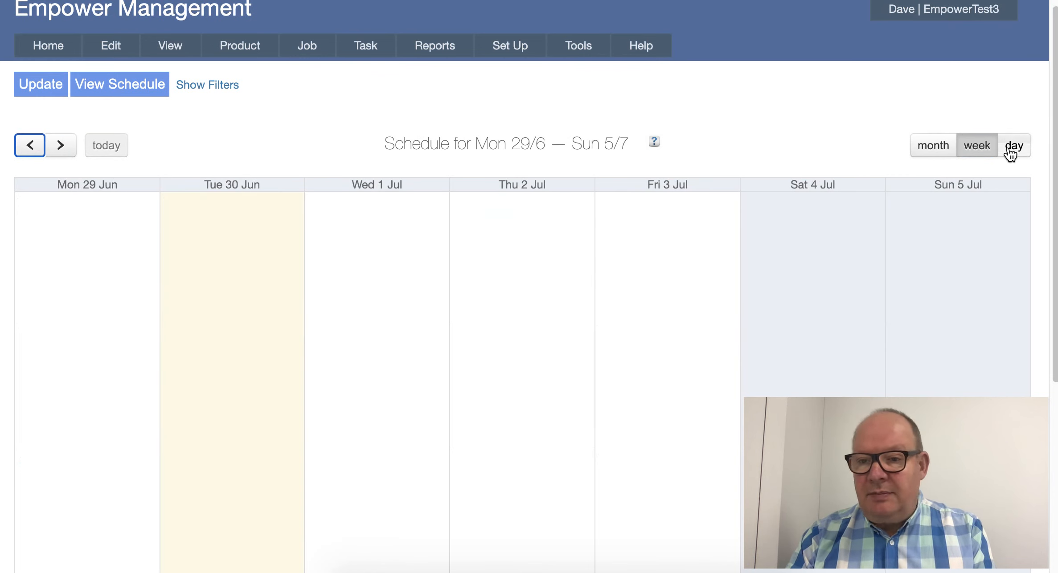
left_click(933, 145)
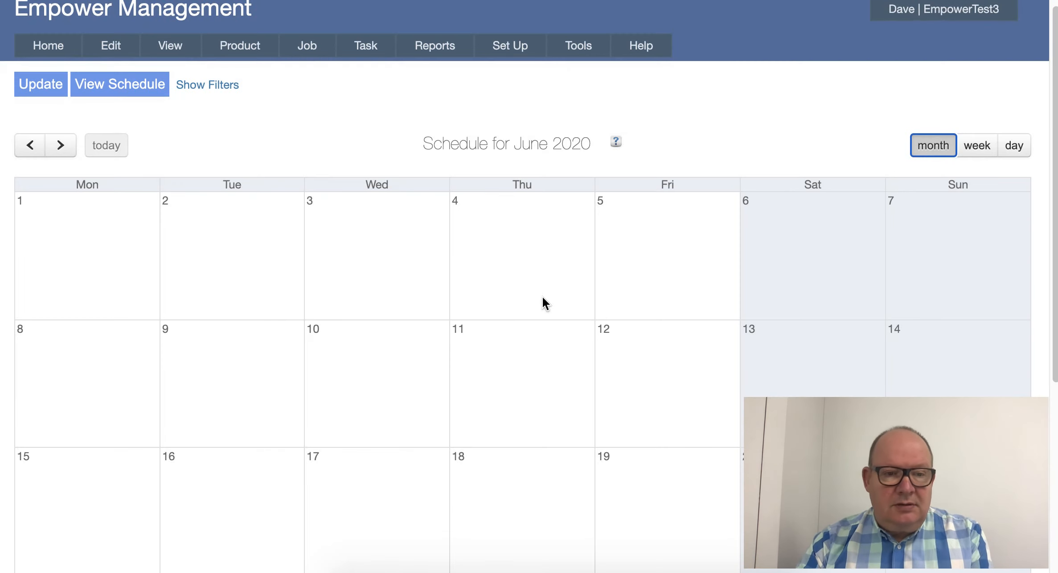
left_click(60, 145)
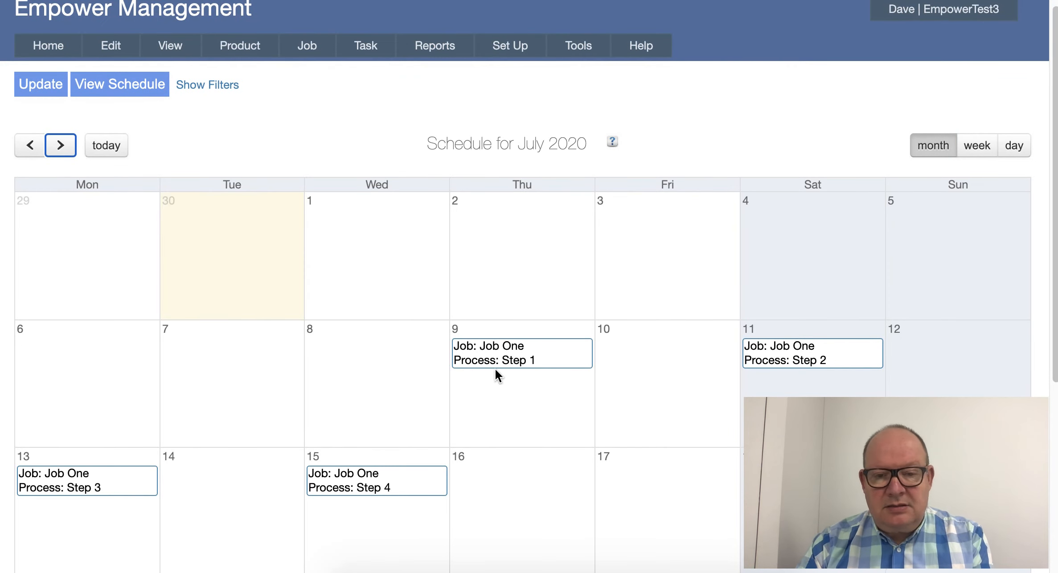
Reschedule Job One's processes in the calendar: Step 1 to 8 July, Step 3 to 14 July and Step 2 to 13 July
left_click_drag(516, 352, 370, 347)
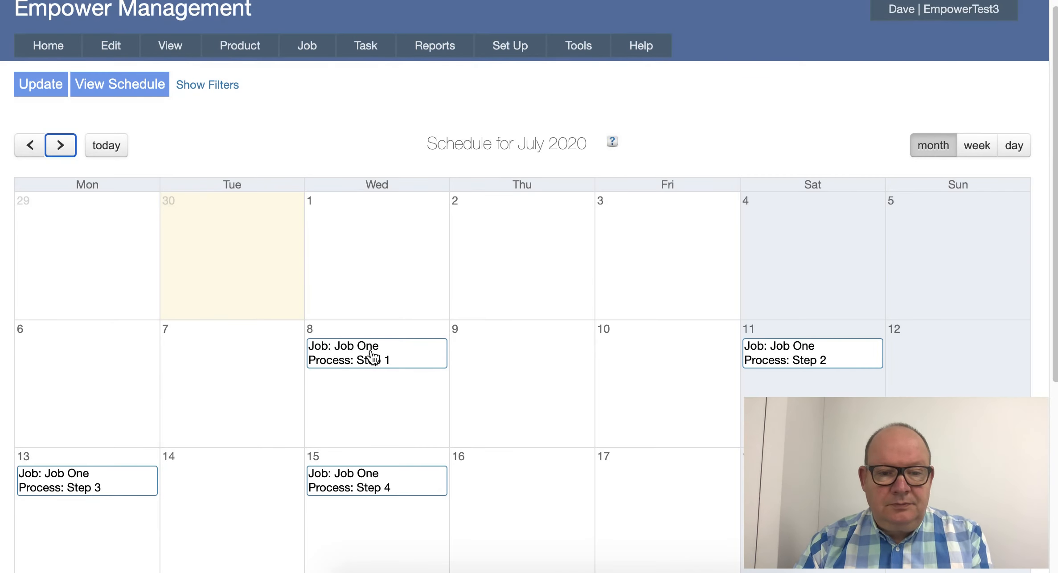
left_click_drag(79, 488, 223, 489)
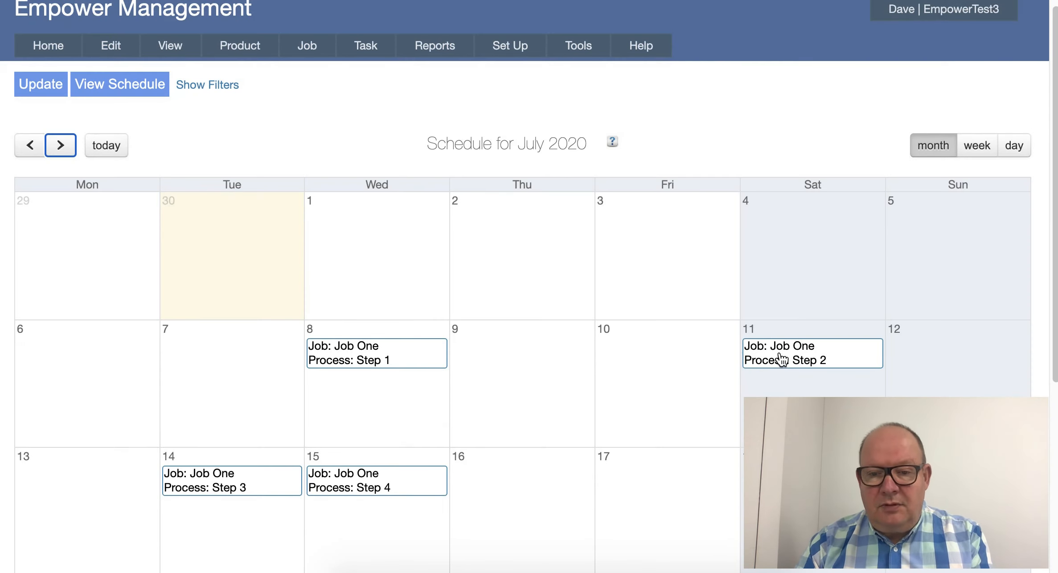
left_click_drag(784, 361, 82, 480)
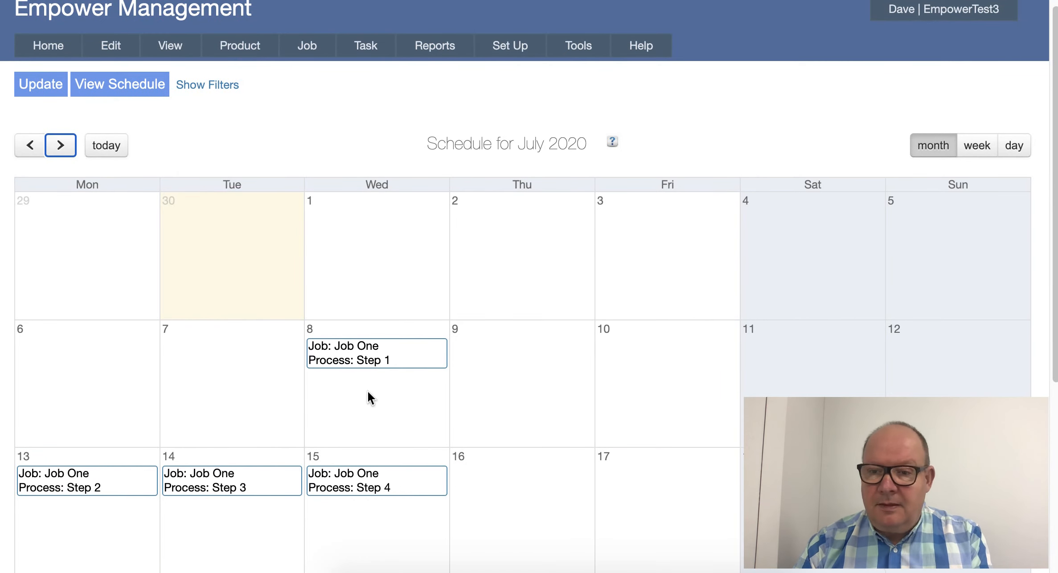
In the weekly schedule for 13 to 19 July, move Job One's Step 3 to Monday 13 July and back to Tuesday 14 July
left_click(975, 147)
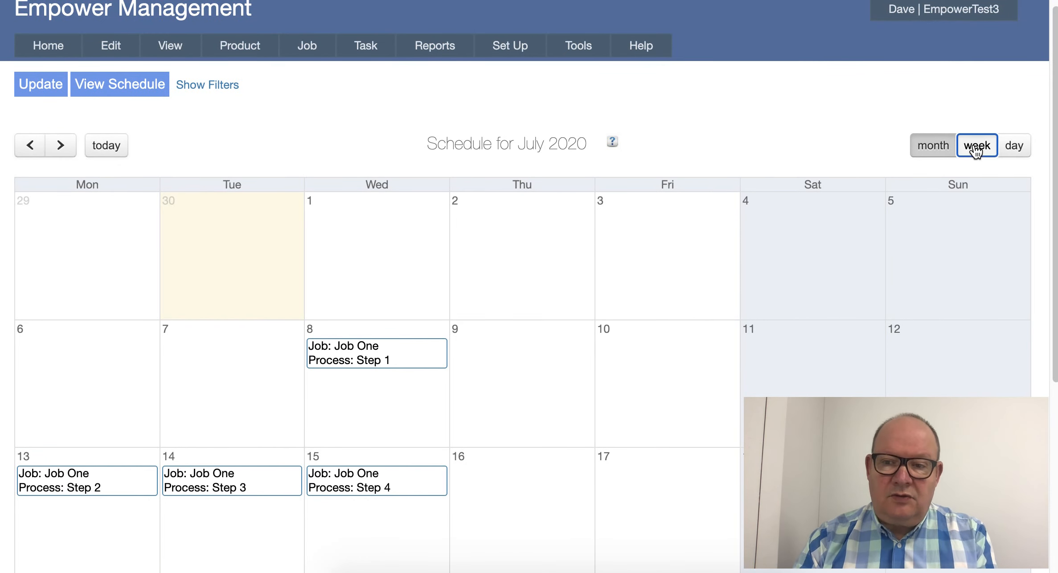
left_click(61, 146)
left_click(62, 147)
left_click_drag(234, 212, 83, 244)
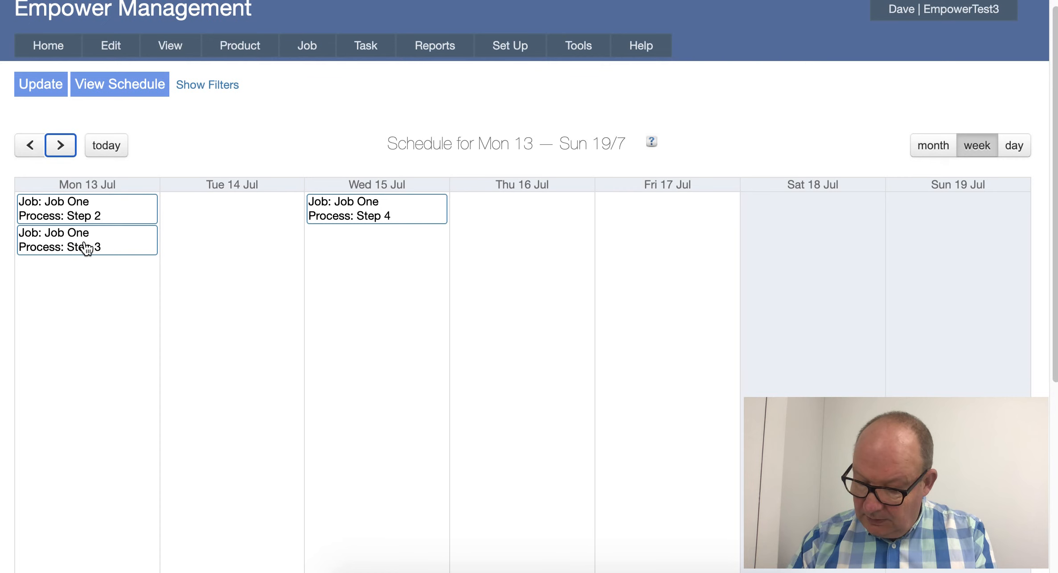
left_click_drag(79, 245, 231, 218)
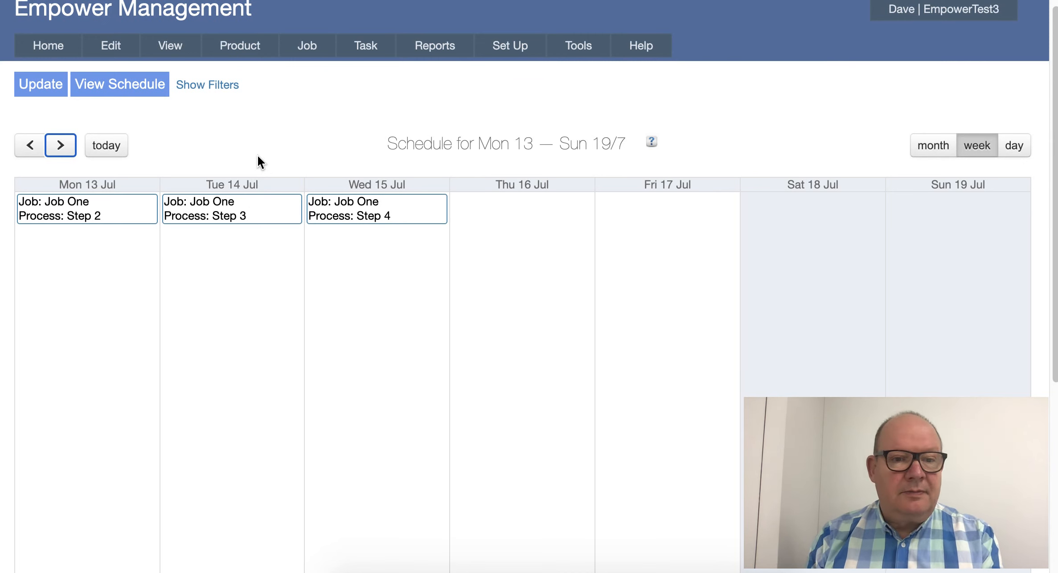
left_click(257, 47)
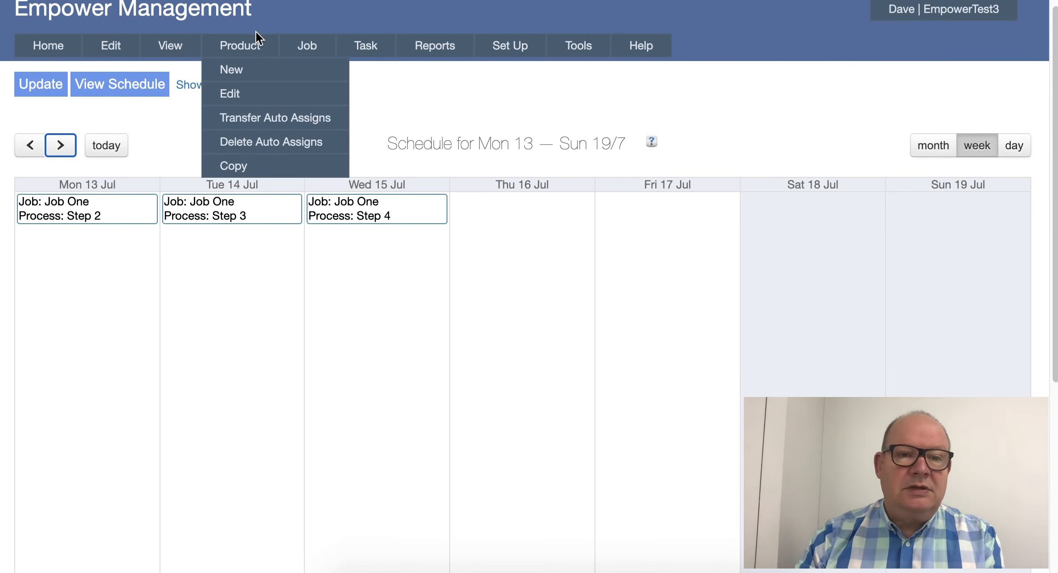